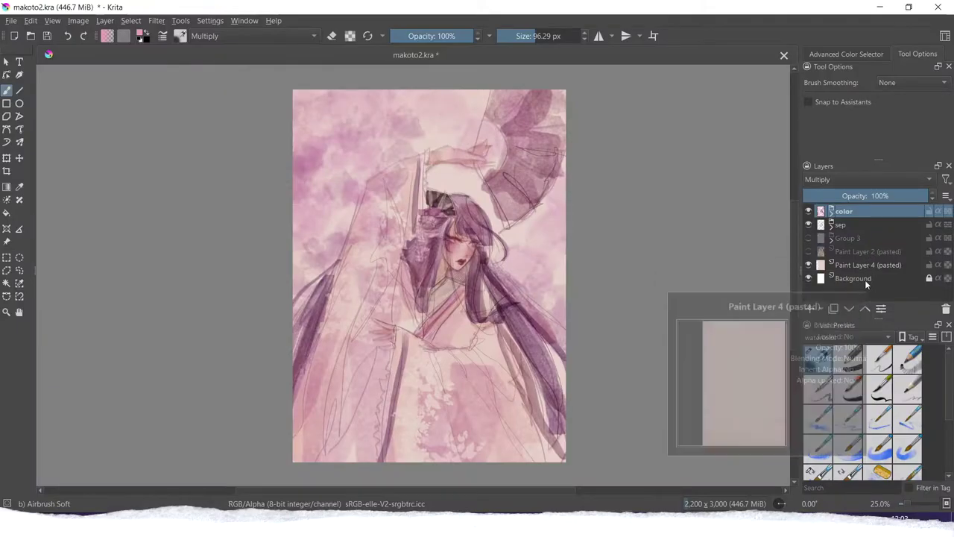
Add a new paint layer named "ink" and place it at the top of the layer stack
{"action": "left_click", "coordinate": [865, 280]}
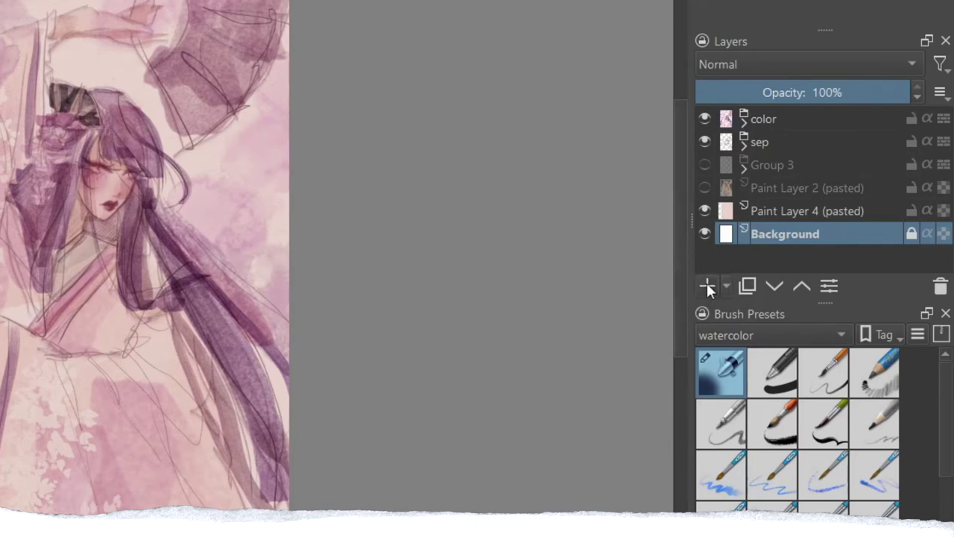
{"action": "left_click", "coordinate": [706, 284]}
{"action": "double_click", "coordinate": [787, 235]}
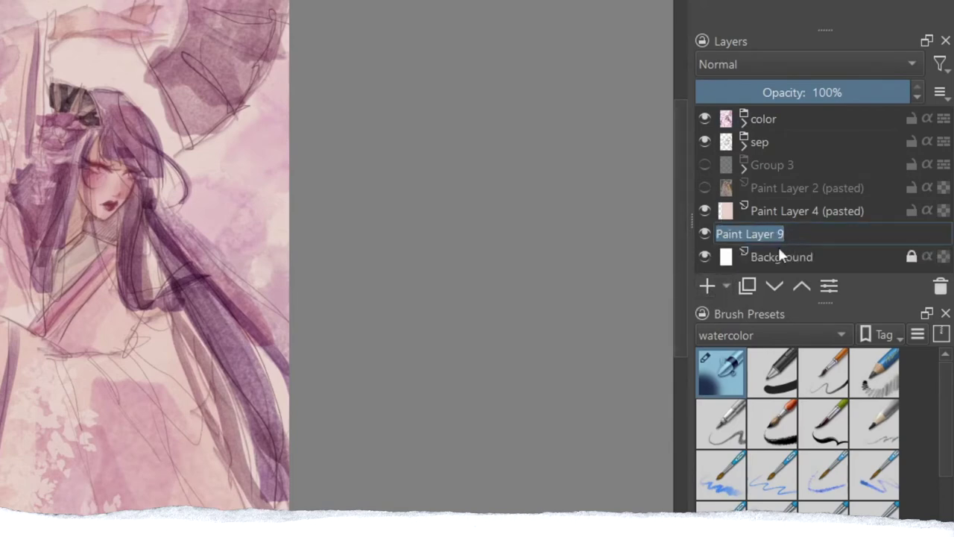
{"action": "type", "text": "ink"}
{"action": "key", "text": "Return"}
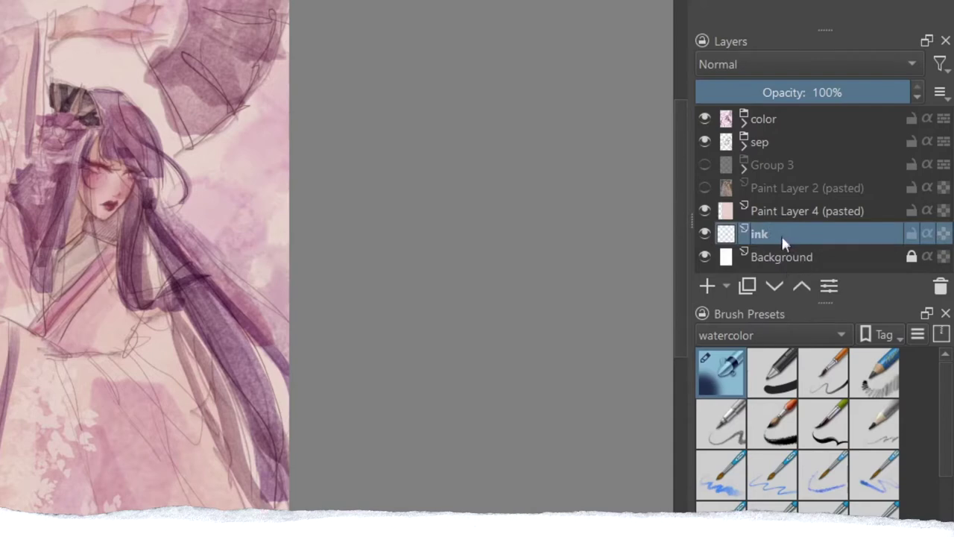
{"action": "left_click_drag", "start_coordinate": [781, 234], "coordinate": [805, 110]}
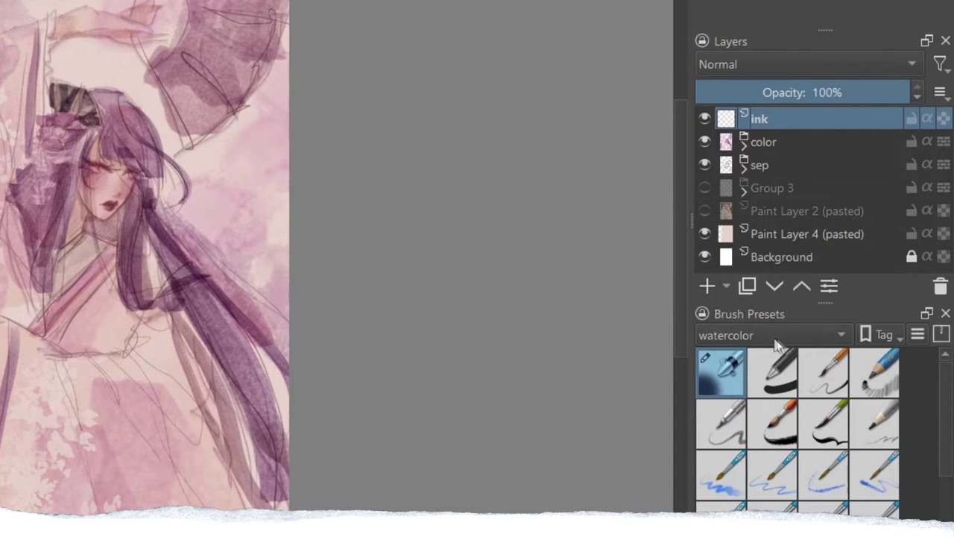
Show the Ink-tagged brush presets and scribble with Ink-3 Gpen on a new paint layer above "ink"
{"action": "left_click", "coordinate": [767, 337]}
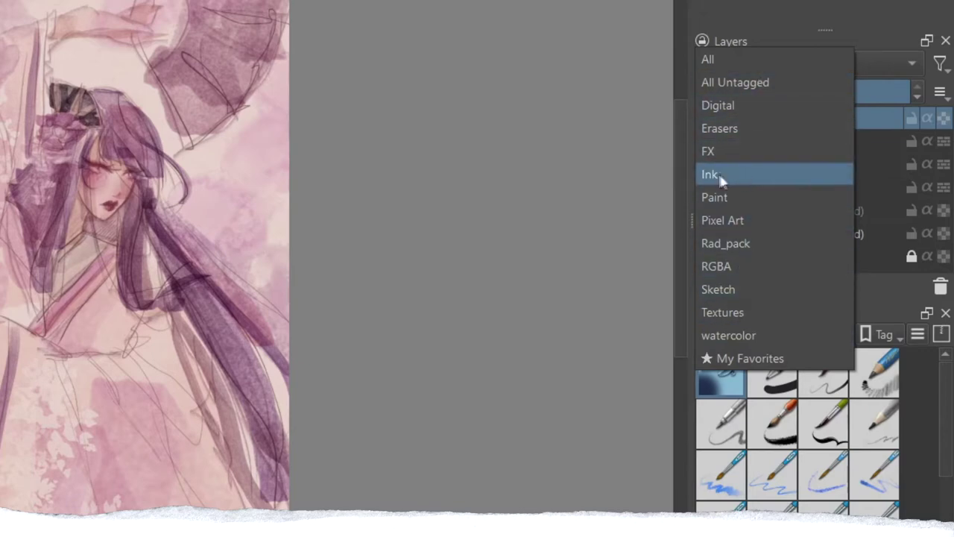
{"action": "left_click", "coordinate": [741, 175]}
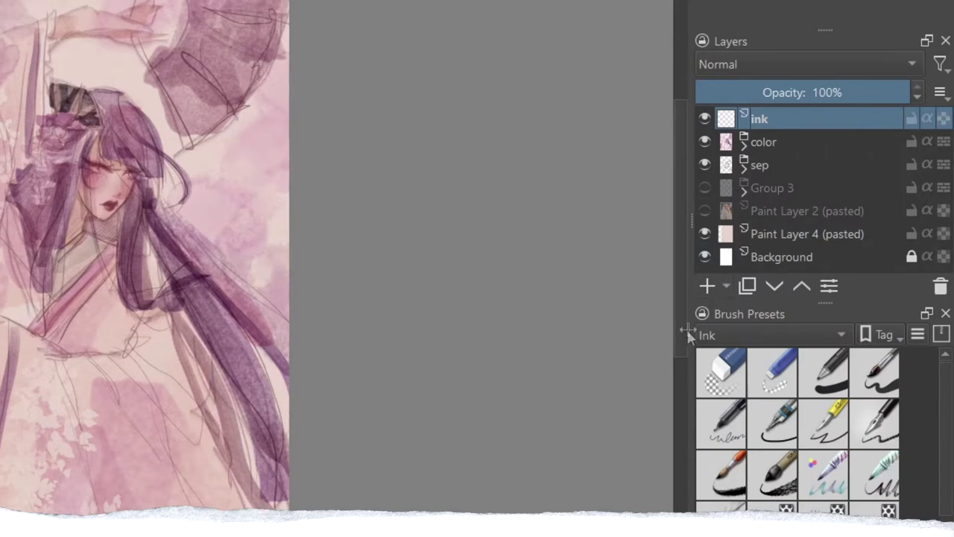
{"action": "left_click", "coordinate": [705, 286]}
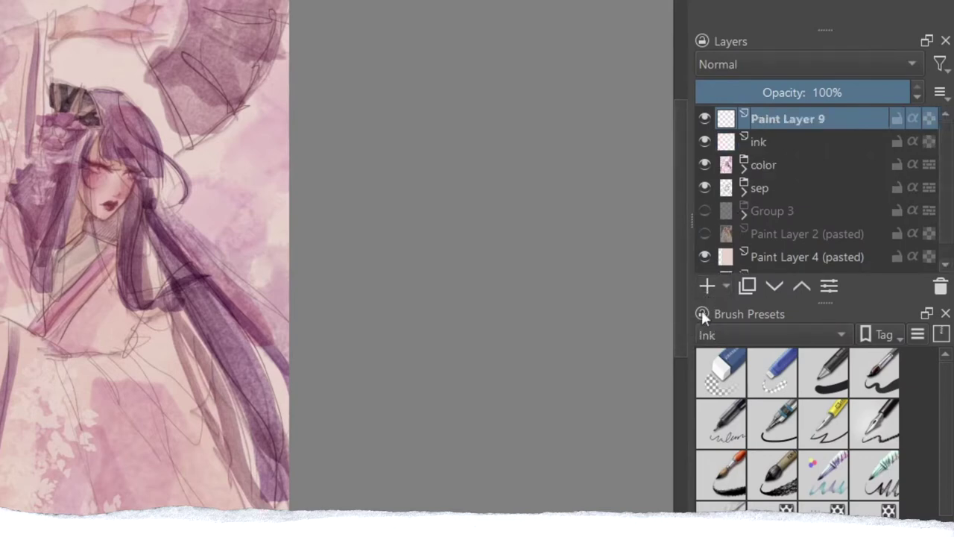
{"action": "mouse_move", "coordinate": [279, 116]}
{"action": "left_mouse_down"}
{"action": "mouse_move", "coordinate": [193, 268]}
{"action": "mouse_move", "coordinate": [383, 171]}
{"action": "mouse_move", "coordinate": [577, 134]}
{"action": "left_mouse_up"}
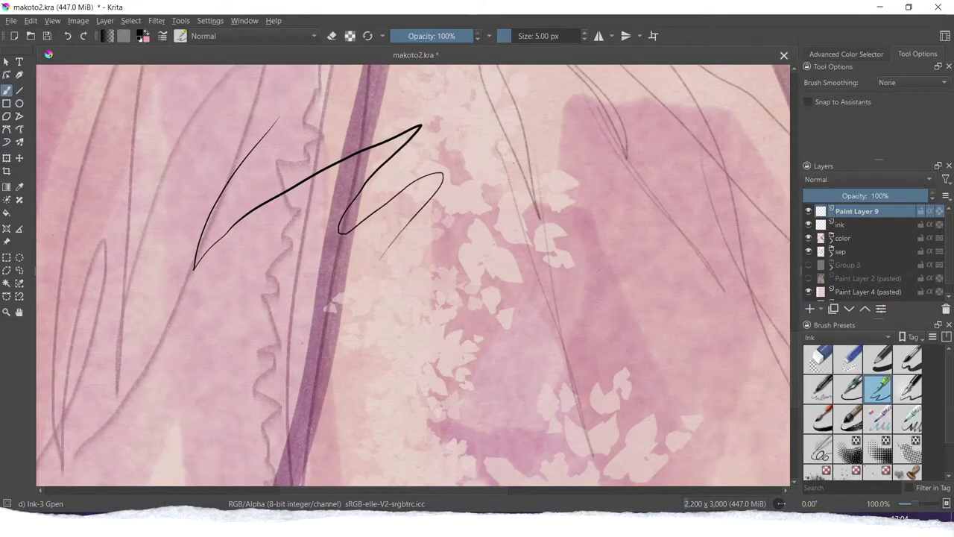
Test the Ink-4 Pen Rough brush with thin and thick scribbles on the test layer
{"action": "left_click", "coordinate": [908, 388]}
{"action": "left_click_drag", "start_coordinate": [578, 197], "coordinate": [408, 369]}
{"action": "mouse_move", "coordinate": [656, 206]}
{"action": "left_mouse_down"}
{"action": "mouse_move", "coordinate": [537, 344]}
{"action": "mouse_move", "coordinate": [597, 305]}
{"action": "left_mouse_up"}
{"action": "mouse_move", "coordinate": [645, 134]}
{"action": "left_mouse_down"}
{"action": "mouse_move", "coordinate": [659, 204]}
{"action": "mouse_move", "coordinate": [704, 319]}
{"action": "mouse_move", "coordinate": [676, 413]}
{"action": "left_mouse_up"}
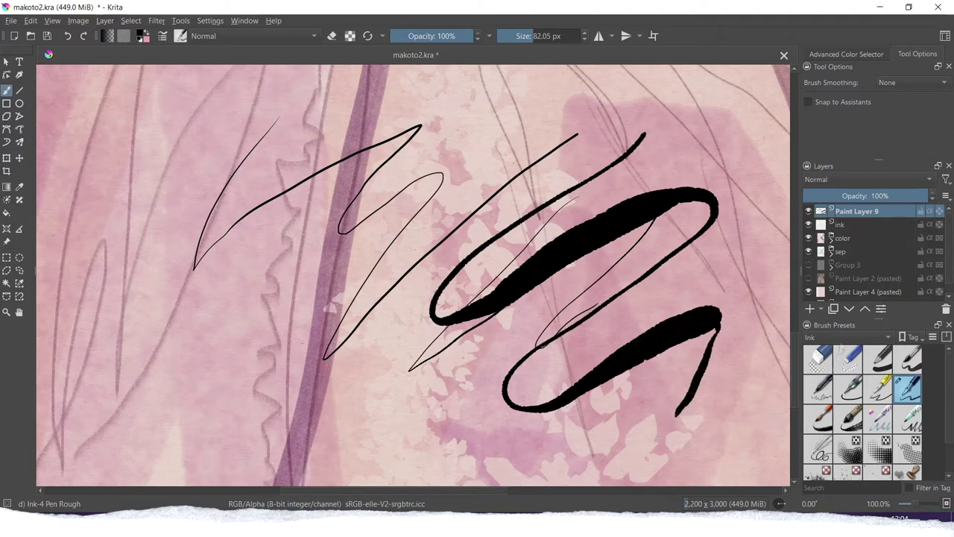
Test the Ink-7 Brush Rough preset with several looping strokes across the test layer
{"action": "left_click", "coordinate": [820, 419]}
{"action": "left_click_drag", "start_coordinate": [443, 175], "coordinate": [536, 122]}
{"action": "left_click_drag", "start_coordinate": [536, 123], "coordinate": [250, 317]}
{"action": "left_click_drag", "start_coordinate": [377, 287], "coordinate": [220, 428]}
{"action": "left_click_drag", "start_coordinate": [220, 429], "coordinate": [350, 377]}
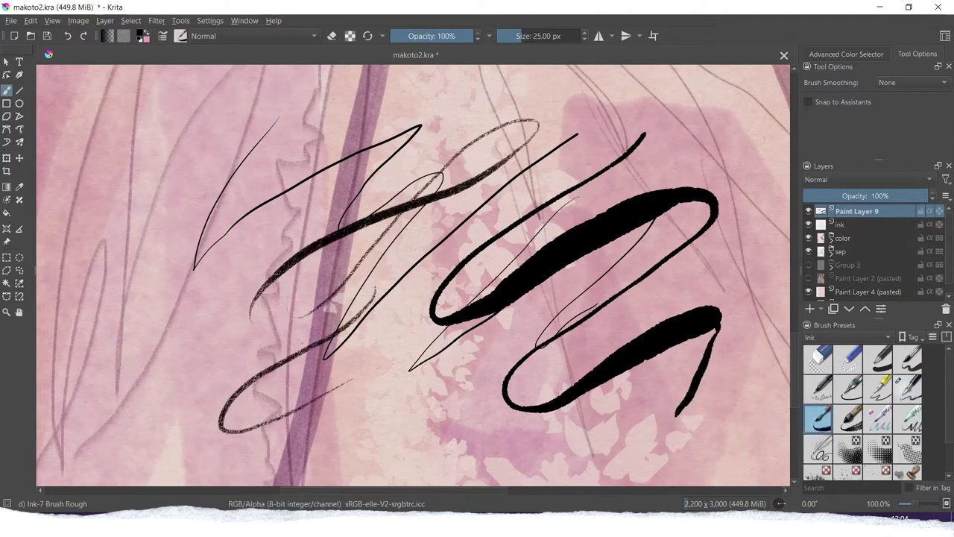
{"action": "left_click_drag", "start_coordinate": [429, 376], "coordinate": [369, 425]}
{"action": "left_click_drag", "start_coordinate": [369, 424], "coordinate": [462, 380]}
{"action": "left_click_drag", "start_coordinate": [582, 280], "coordinate": [422, 386]}
Scribble sample strokes with the Ink-8 Sumi-e and Sketching-2 Chrome Large brushes
{"action": "left_click", "coordinate": [850, 419]}
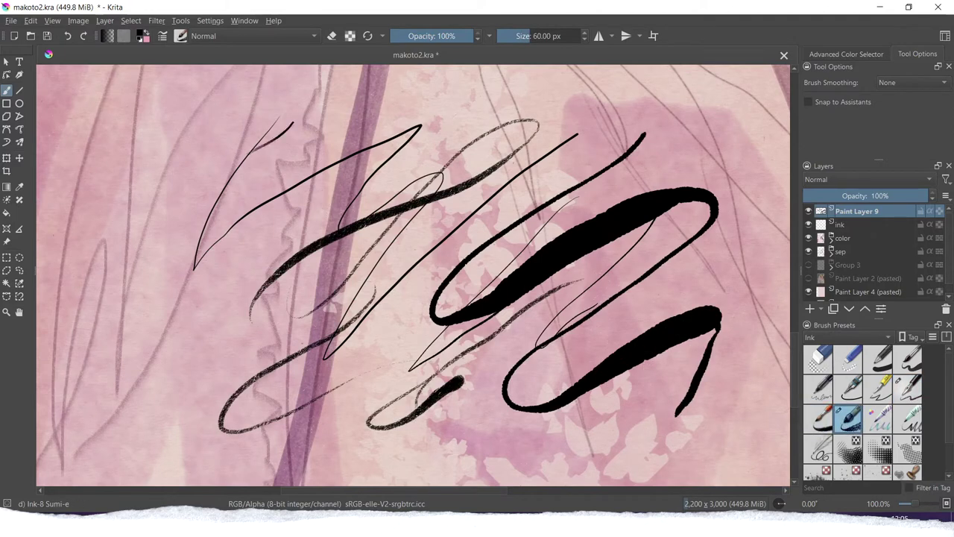
{"action": "mouse_move", "coordinate": [274, 140]}
{"action": "left_mouse_down"}
{"action": "mouse_move", "coordinate": [191, 258]}
{"action": "mouse_move", "coordinate": [474, 81]}
{"action": "mouse_move", "coordinate": [458, 126]}
{"action": "mouse_move", "coordinate": [672, 86]}
{"action": "mouse_move", "coordinate": [693, 128]}
{"action": "mouse_move", "coordinate": [664, 161]}
{"action": "mouse_move", "coordinate": [279, 283]}
{"action": "mouse_move", "coordinate": [101, 388]}
{"action": "left_mouse_up"}
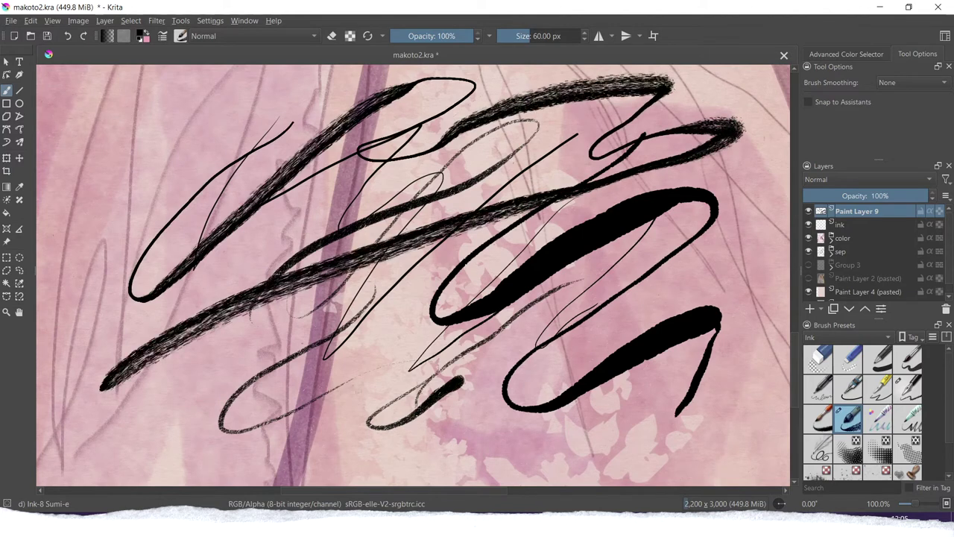
{"action": "left_click", "coordinate": [908, 419]}
{"action": "mouse_move", "coordinate": [551, 380]}
{"action": "left_mouse_down"}
{"action": "mouse_move", "coordinate": [373, 424]}
{"action": "mouse_move", "coordinate": [619, 283]}
{"action": "mouse_move", "coordinate": [721, 379]}
{"action": "mouse_move", "coordinate": [754, 471]}
{"action": "left_mouse_up"}
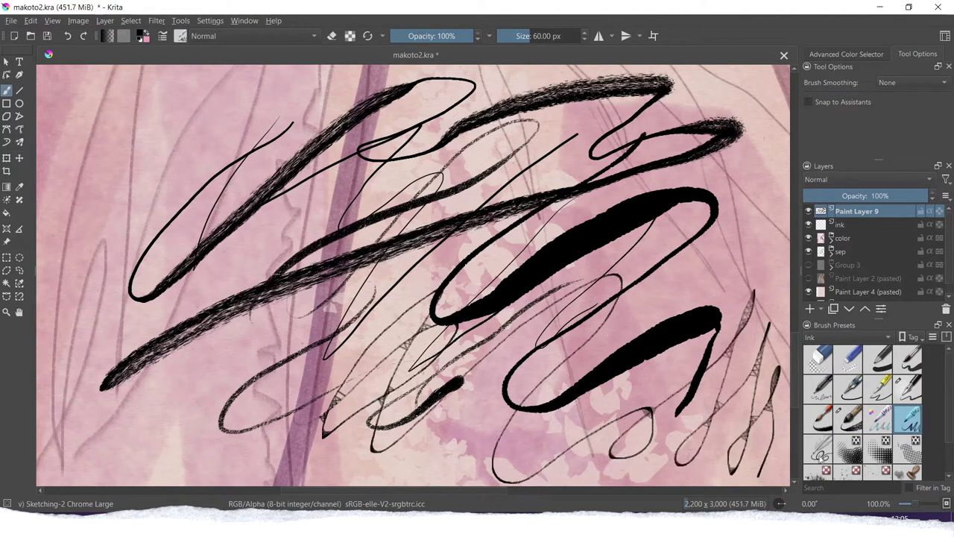
Draw looping sample strokes with the Sketching-3 Leaky brush and browse the remaining presets
{"action": "left_click", "coordinate": [818, 450]}
{"action": "mouse_move", "coordinate": [161, 100]}
{"action": "left_mouse_down"}
{"action": "mouse_move", "coordinate": [212, 86]}
{"action": "mouse_move", "coordinate": [105, 257]}
{"action": "mouse_move", "coordinate": [112, 466]}
{"action": "left_mouse_up"}
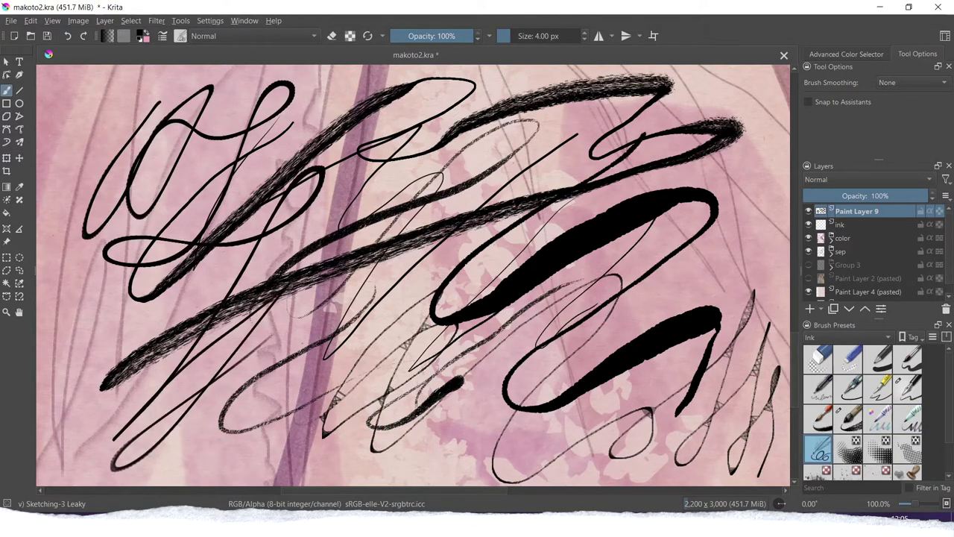
{"action": "mouse_move", "coordinate": [272, 339]}
{"action": "left_mouse_down"}
{"action": "mouse_move", "coordinate": [492, 177]}
{"action": "mouse_move", "coordinate": [305, 479]}
{"action": "left_mouse_up"}
{"action": "scroll", "coordinate": [863, 417], "scroll_direction": "down", "scroll_amount": 3}
{"action": "scroll", "coordinate": [863, 417], "scroll_direction": "up", "scroll_amount": 3}
{"action": "left_click", "coordinate": [819, 389]}
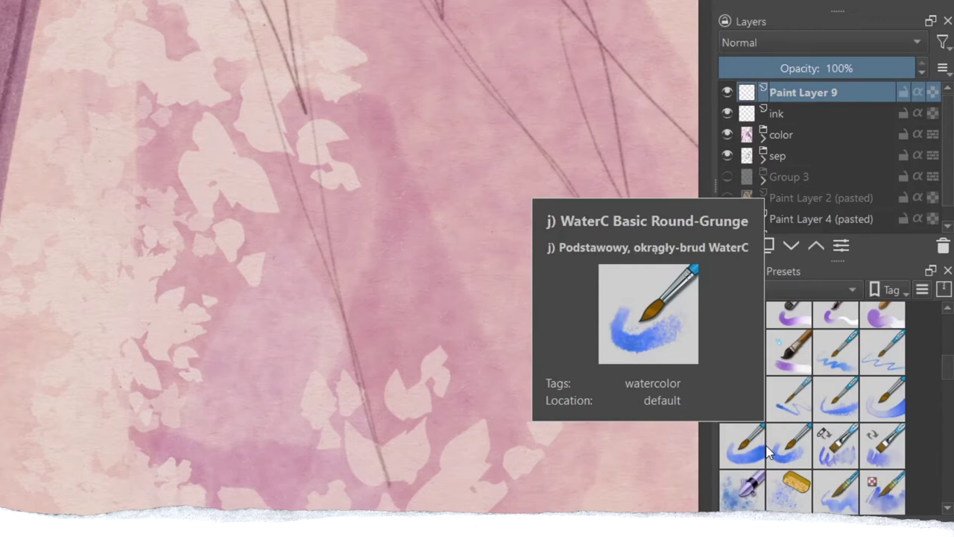
Show the watercolor-tagged presets and open the tagging options for the WaterC Basic Lines Precise brush
{"action": "left_click", "coordinate": [751, 290]}
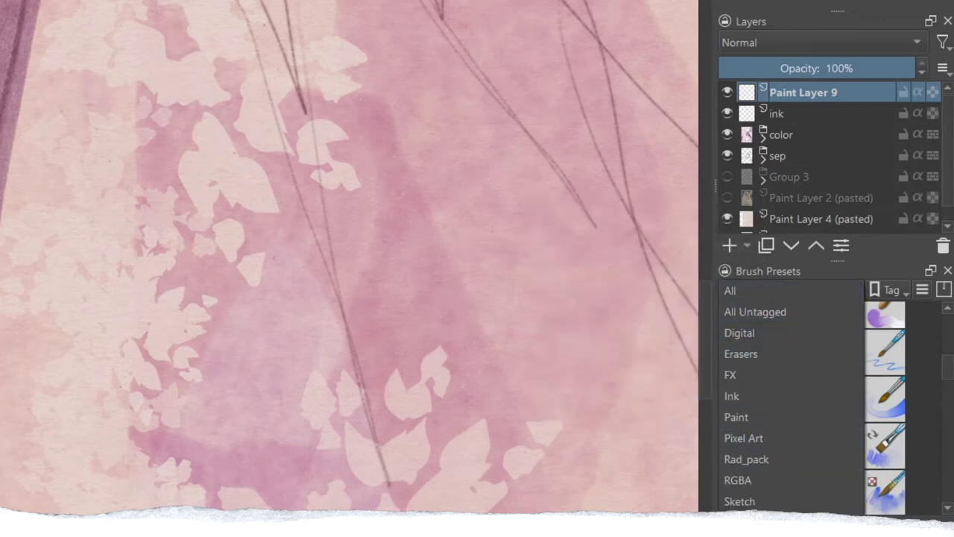
{"action": "left_click", "coordinate": [775, 523]}
{"action": "left_click_drag", "start_coordinate": [948, 422], "coordinate": [946, 333]}
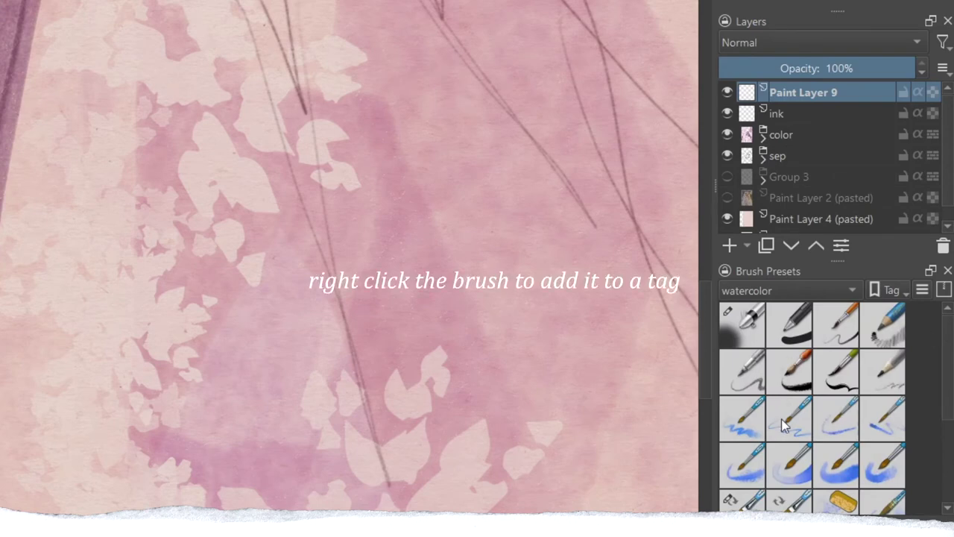
{"action": "right_click", "coordinate": [784, 425]}
{"action": "mouse_move", "coordinate": [788, 451]}
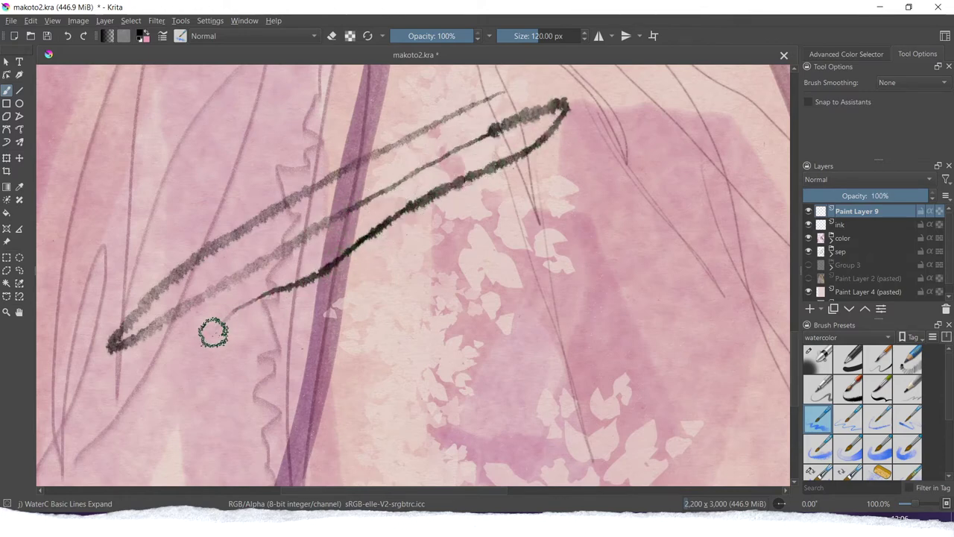
Draw long diagonal test strokes with the WaterC Basic Lines Precise brush
{"action": "left_click", "coordinate": [850, 419]}
{"action": "left_click_drag", "start_coordinate": [171, 415], "coordinate": [451, 250]}
{"action": "mouse_move", "coordinate": [530, 205]}
{"action": "left_mouse_down"}
{"action": "mouse_move", "coordinate": [624, 167]}
{"action": "mouse_move", "coordinate": [560, 226]}
{"action": "mouse_move", "coordinate": [298, 365]}
{"action": "mouse_move", "coordinate": [270, 392]}
{"action": "left_mouse_up"}
Draw diagonal test strokes with the WaterC Basic Lines-Dry and WaterC Basic Lines-Wet brushes
{"action": "left_click", "coordinate": [878, 417]}
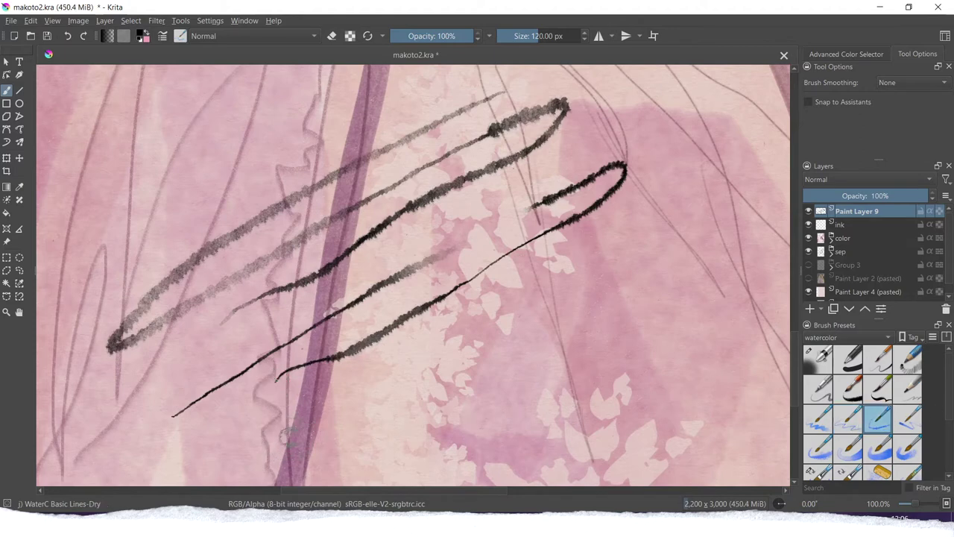
{"action": "mouse_move", "coordinate": [363, 393]}
{"action": "left_mouse_down"}
{"action": "mouse_move", "coordinate": [509, 312]}
{"action": "mouse_move", "coordinate": [463, 335]}
{"action": "mouse_move", "coordinate": [474, 343]}
{"action": "mouse_move", "coordinate": [466, 328]}
{"action": "mouse_move", "coordinate": [516, 318]}
{"action": "mouse_move", "coordinate": [531, 283]}
{"action": "mouse_move", "coordinate": [523, 292]}
{"action": "mouse_move", "coordinate": [564, 270]}
{"action": "left_mouse_up"}
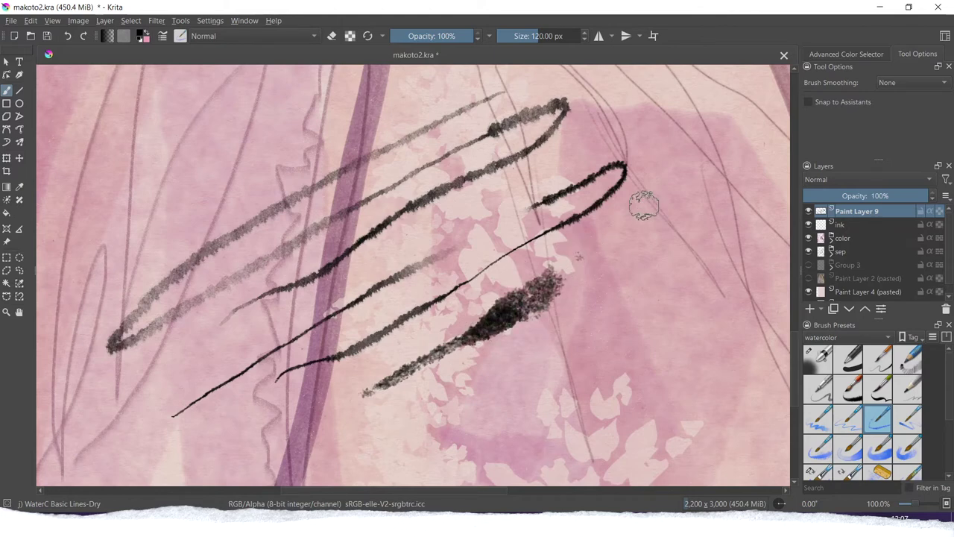
{"action": "left_click", "coordinate": [908, 419]}
{"action": "mouse_move", "coordinate": [309, 469]}
{"action": "left_mouse_down"}
{"action": "mouse_move", "coordinate": [699, 254]}
{"action": "mouse_move", "coordinate": [615, 333]}
{"action": "mouse_move", "coordinate": [562, 344]}
{"action": "mouse_move", "coordinate": [516, 372]}
{"action": "mouse_move", "coordinate": [495, 402]}
{"action": "mouse_move", "coordinate": [544, 388]}
{"action": "mouse_move", "coordinate": [639, 339]}
{"action": "left_mouse_up"}
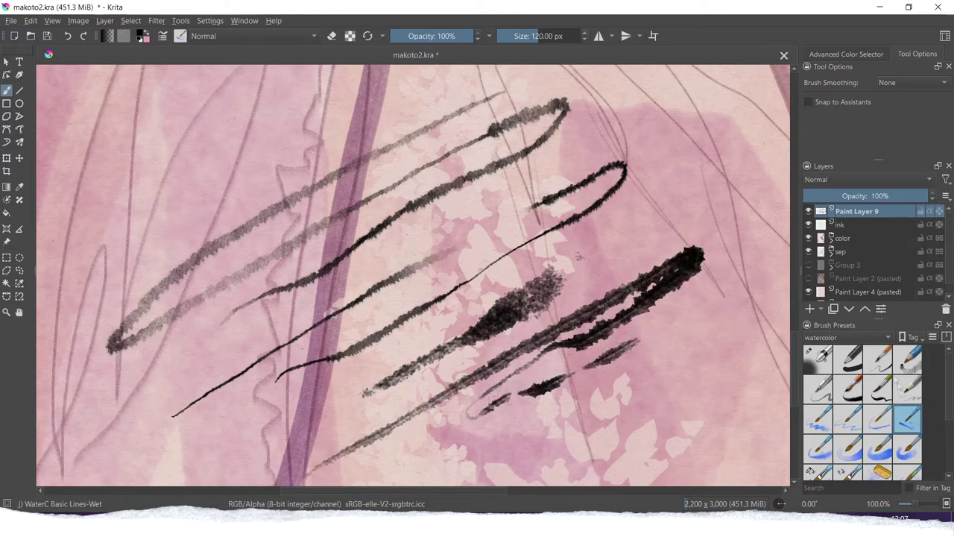
Paint broad test strokes with the WaterC Basic Lines-Wet-Pattern brush in the lower right of the canvas
{"action": "left_click", "coordinate": [818, 447]}
{"action": "mouse_move", "coordinate": [738, 295]}
{"action": "left_mouse_down"}
{"action": "mouse_move", "coordinate": [712, 320]}
{"action": "mouse_move", "coordinate": [618, 388]}
{"action": "mouse_move", "coordinate": [477, 468]}
{"action": "left_mouse_up"}
{"action": "mouse_move", "coordinate": [544, 455]}
{"action": "left_mouse_down"}
{"action": "mouse_move", "coordinate": [757, 351]}
{"action": "mouse_move", "coordinate": [726, 394]}
{"action": "mouse_move", "coordinate": [693, 421]}
{"action": "mouse_move", "coordinate": [637, 442]}
{"action": "mouse_move", "coordinate": [606, 479]}
{"action": "left_mouse_up"}
{"action": "left_click_drag", "start_coordinate": [686, 445], "coordinate": [797, 386]}
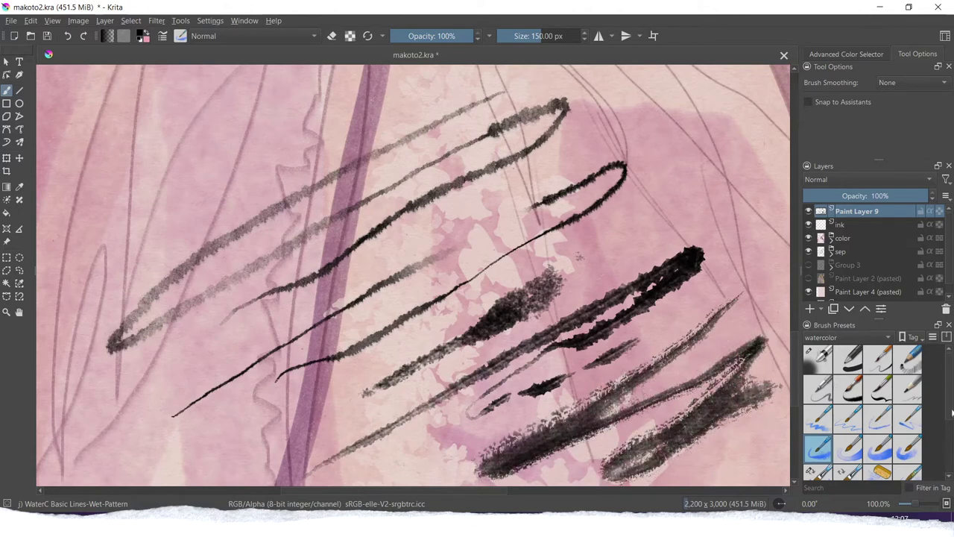
Test the WaterC Spread WideArea brush in the canvas's upper left, and delete the test layer
{"action": "left_click_drag", "start_coordinate": [951, 411], "coordinate": [949, 451]}
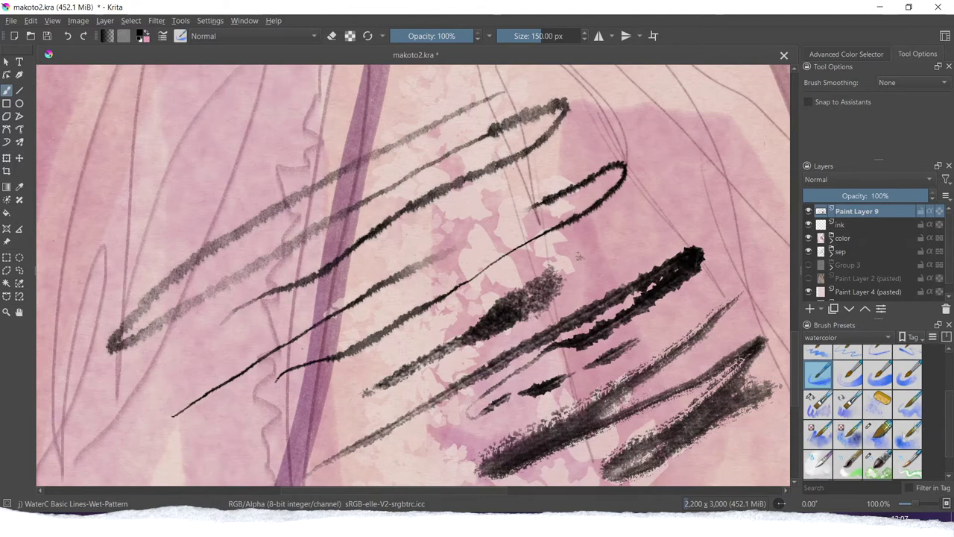
{"action": "left_click", "coordinate": [881, 437]}
{"action": "mouse_move", "coordinate": [350, 120]}
{"action": "left_mouse_down"}
{"action": "mouse_move", "coordinate": [116, 233]}
{"action": "mouse_move", "coordinate": [227, 128]}
{"action": "mouse_move", "coordinate": [133, 158]}
{"action": "mouse_move", "coordinate": [238, 160]}
{"action": "mouse_move", "coordinate": [178, 279]}
{"action": "left_mouse_up"}
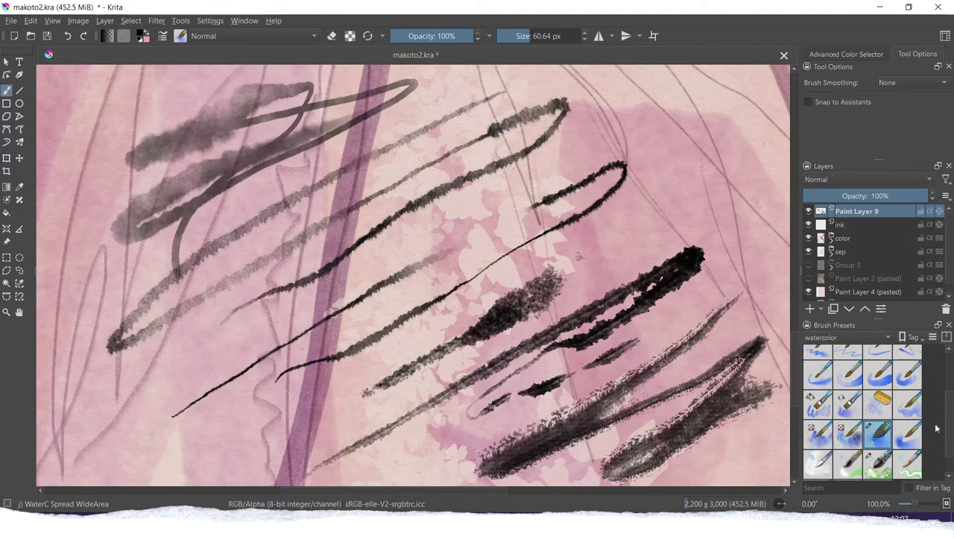
{"action": "left_click", "coordinate": [945, 309]}
Try outlining the raised sleeve on the ink layer with WaterC Basic Lines Expand and Precise, undoing each attempt
{"action": "key", "text": "2"}
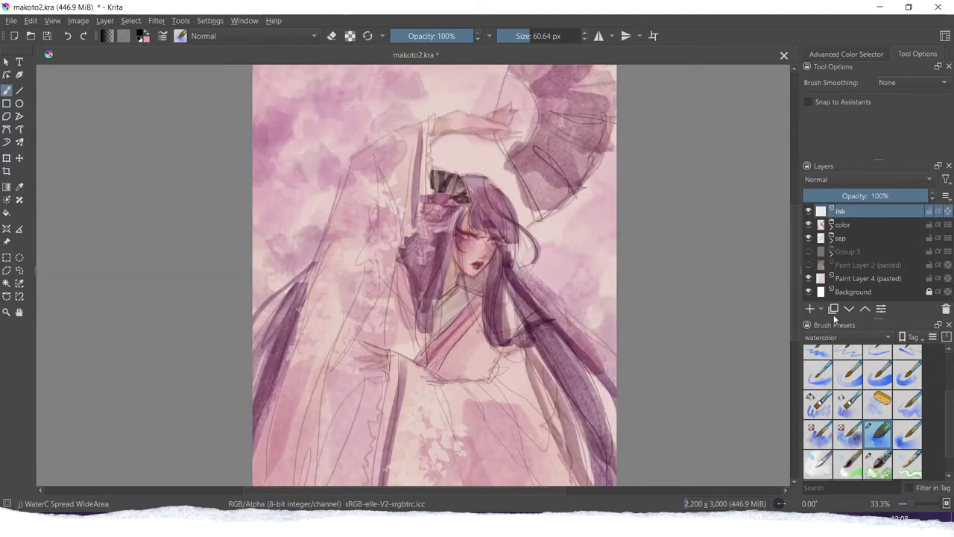
{"action": "scroll", "coordinate": [950, 421], "scroll_direction": "up", "scroll_amount": 3}
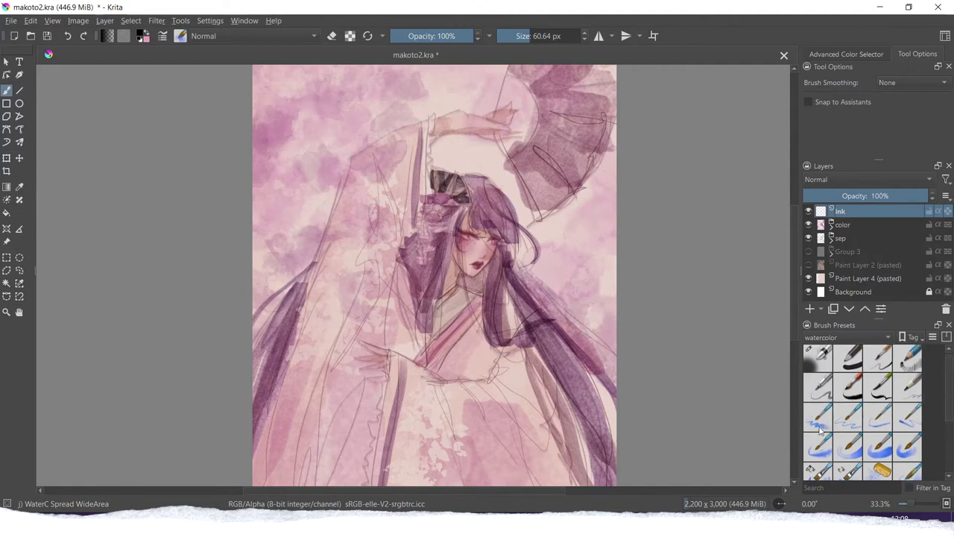
{"action": "left_click", "coordinate": [819, 417]}
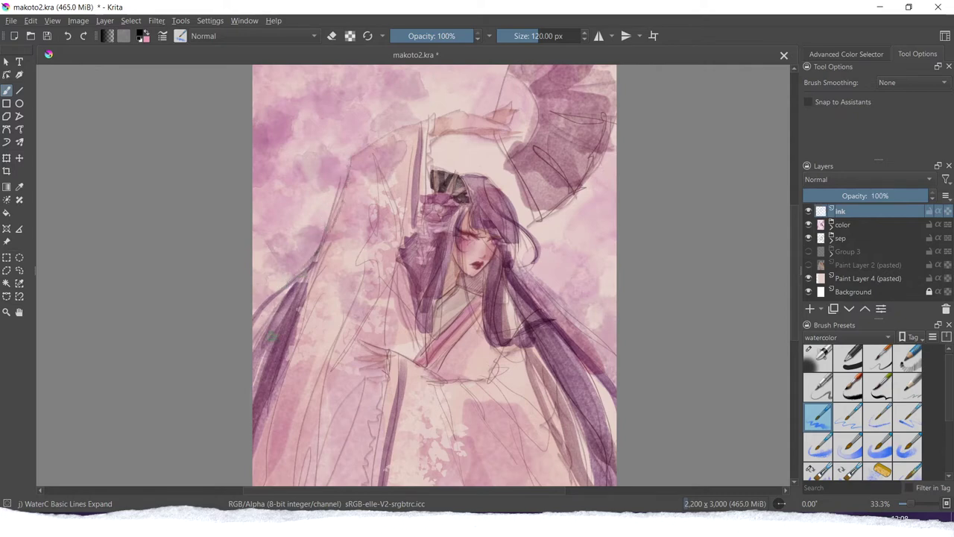
{"action": "key", "text": "ctrl+z"}
{"action": "left_click", "coordinate": [849, 422]}
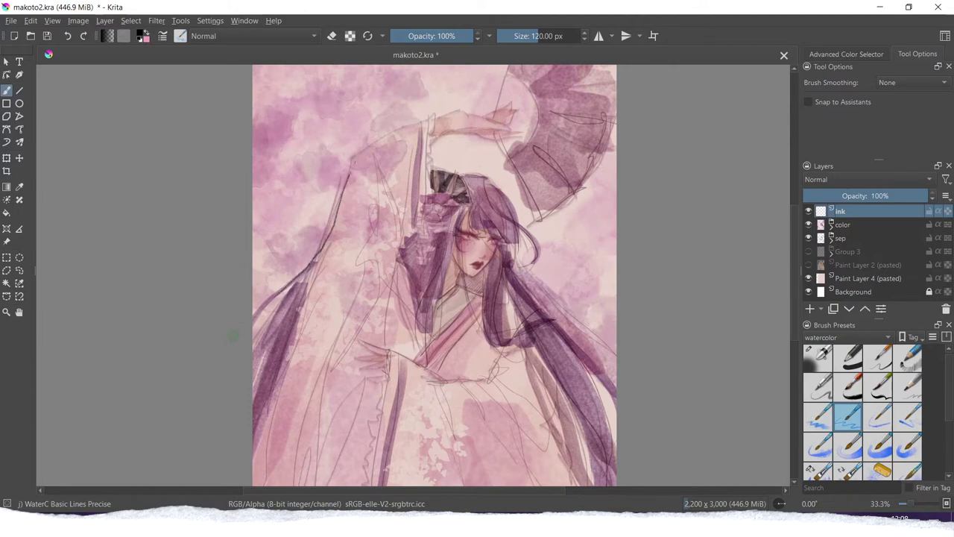
{"action": "key", "text": "ctrl+z"}
Try a stroke along the raised sleeve's outer edge with WaterC Basic Lines-Dry and undo it
{"action": "left_click", "coordinate": [878, 416]}
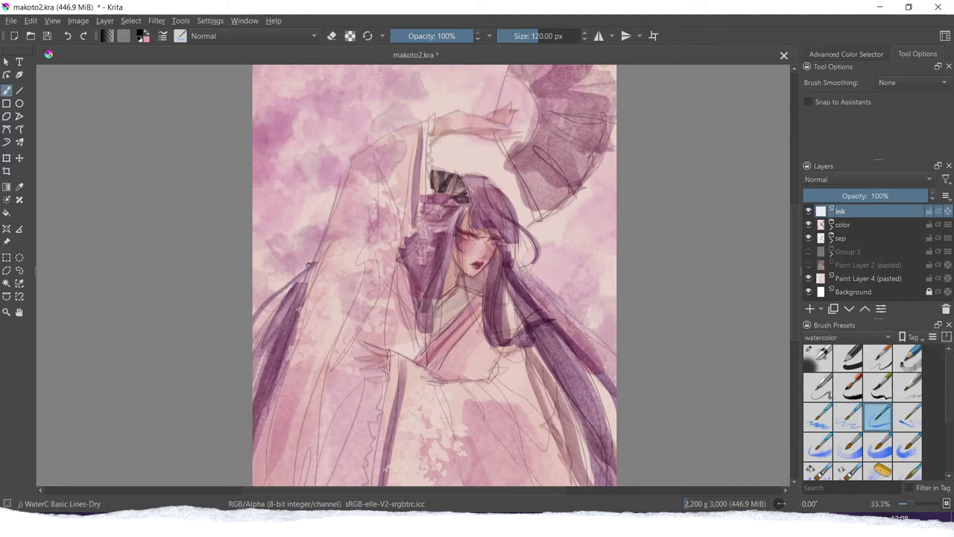
{"action": "left_click_drag", "start_coordinate": [337, 214], "coordinate": [305, 263]}
{"action": "key", "text": "ctrl+z"}
Ink the lower outer edge of the raised sleeve with the WaterC Basic Lines-Wet brush, undoing the trial strokes
{"action": "left_click", "coordinate": [902, 425]}
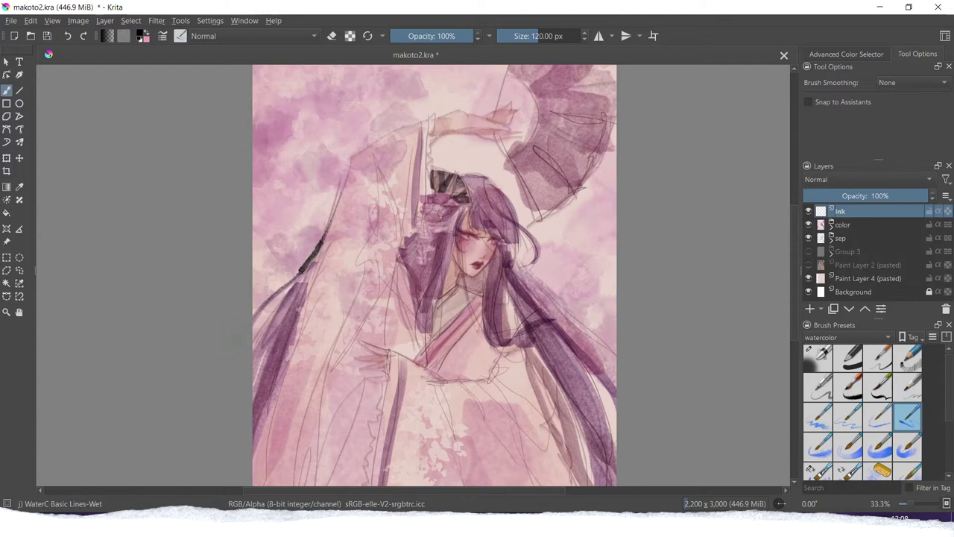
{"action": "key", "text": "ctrl+z"}
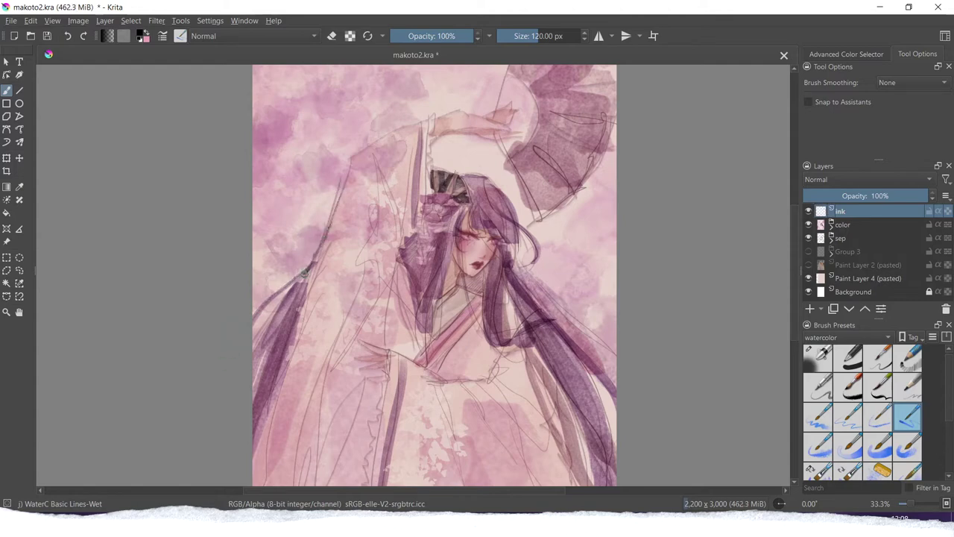
{"action": "key", "text": "ctrl+z"}
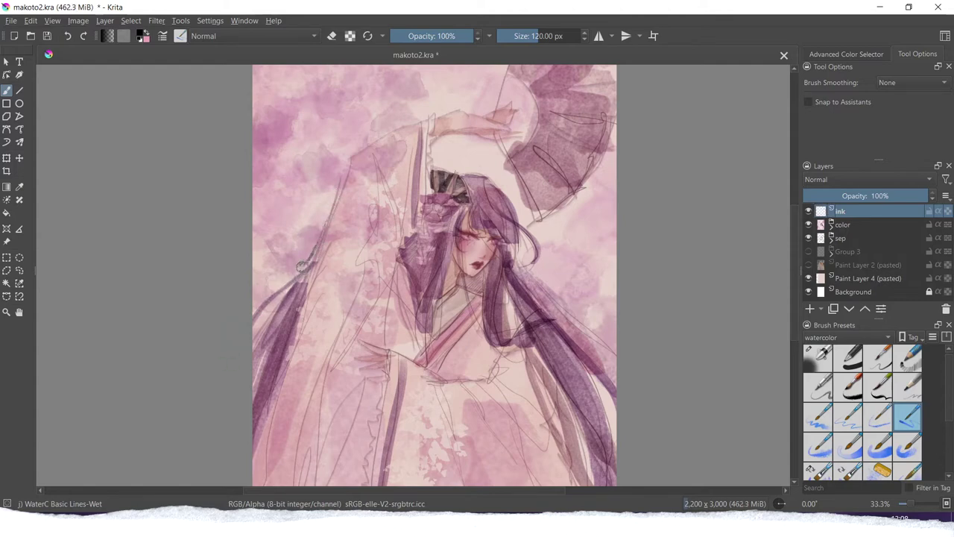
{"action": "left_click_drag", "start_coordinate": [261, 305], "coordinate": [316, 254]}
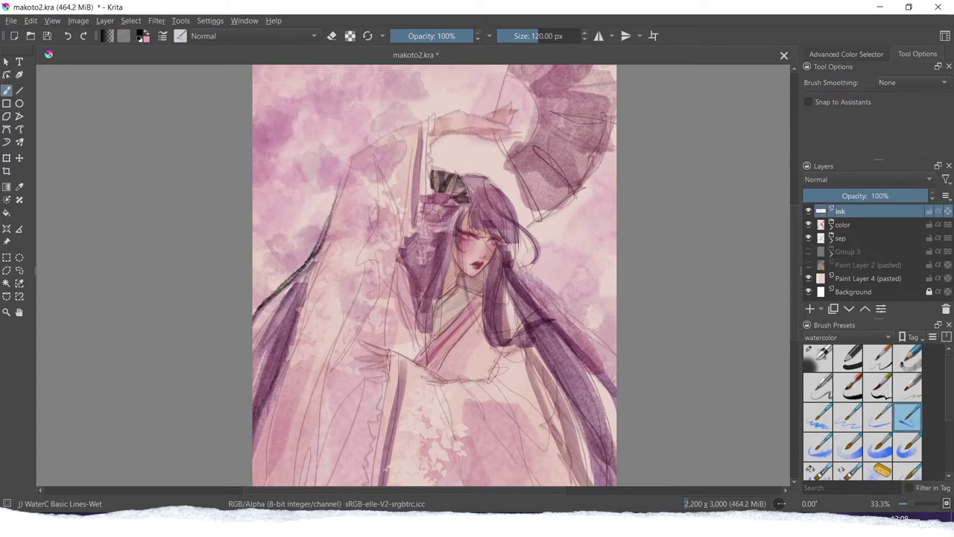
Ink the sleeve's upper outer edge up to the wrist and the fan's lower edges, undoing unsatisfactory strokes
{"action": "mouse_move", "coordinate": [390, 136]}
{"action": "left_mouse_down"}
{"action": "mouse_move", "coordinate": [342, 167]}
{"action": "mouse_move", "coordinate": [328, 212]}
{"action": "left_mouse_up"}
{"action": "key", "text": "ctrl+z"}
{"action": "key", "text": "ctrl+z"}
{"action": "mouse_move", "coordinate": [410, 124]}
{"action": "left_mouse_down"}
{"action": "mouse_move", "coordinate": [345, 158]}
{"action": "mouse_move", "coordinate": [421, 117]}
{"action": "mouse_move", "coordinate": [364, 176]}
{"action": "mouse_move", "coordinate": [455, 109]}
{"action": "left_mouse_up"}
{"action": "key", "text": "ctrl+z"}
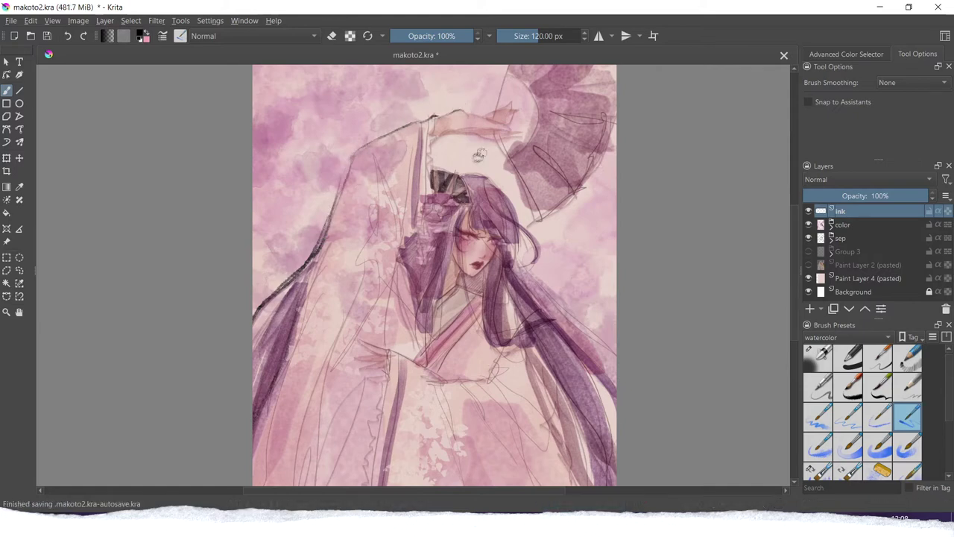
{"action": "left_click_drag", "start_coordinate": [531, 145], "coordinate": [506, 201]}
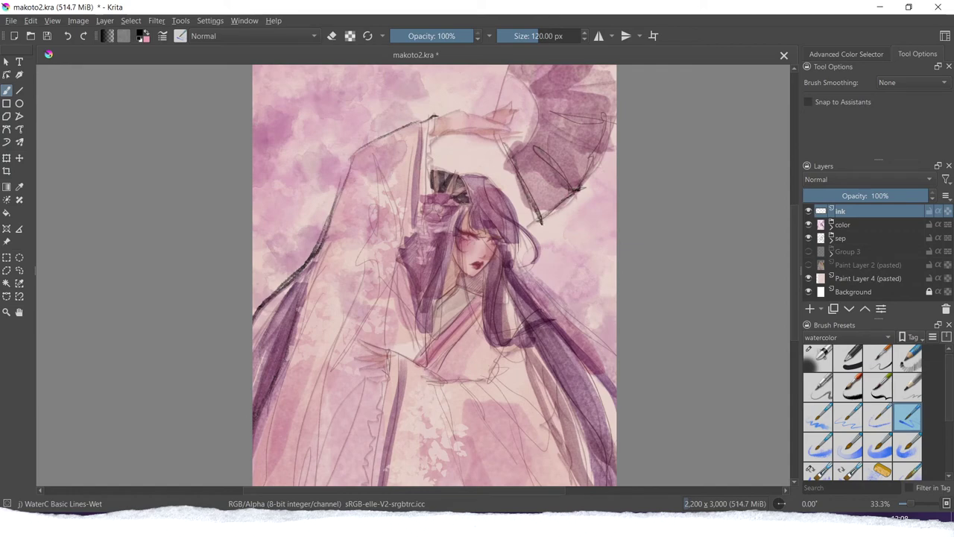
Ink the fan's inner arc and ribs and the inner trim edge of the raised sleeve
{"action": "left_click_drag", "start_coordinate": [541, 101], "coordinate": [514, 156]}
{"action": "left_click_drag", "start_coordinate": [423, 123], "coordinate": [410, 228]}
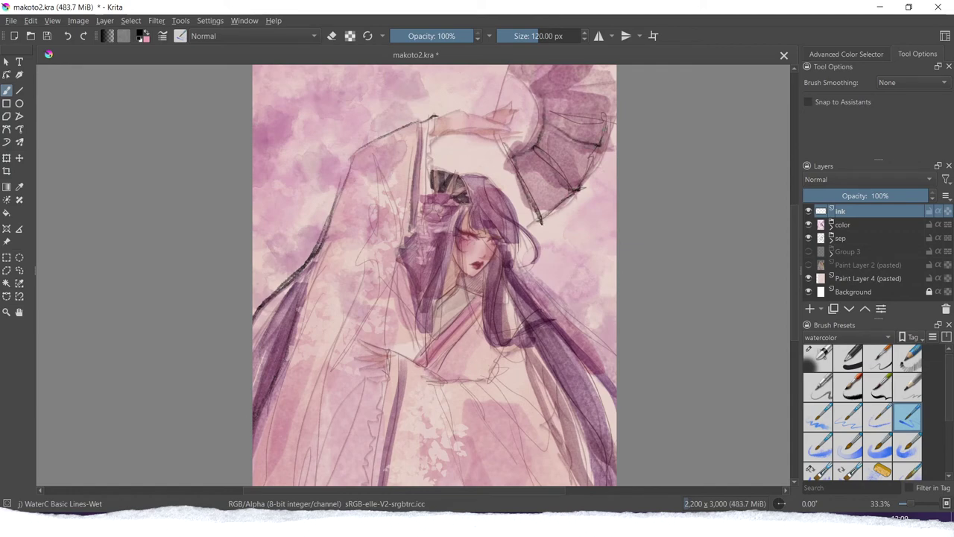
Ink the hair lock beside the face with its flower and fan ornaments, and the long strands flowing away on the other side
{"action": "mouse_move", "coordinate": [452, 242]}
{"action": "left_mouse_down"}
{"action": "mouse_move", "coordinate": [425, 331]}
{"action": "mouse_move", "coordinate": [400, 266]}
{"action": "left_mouse_up"}
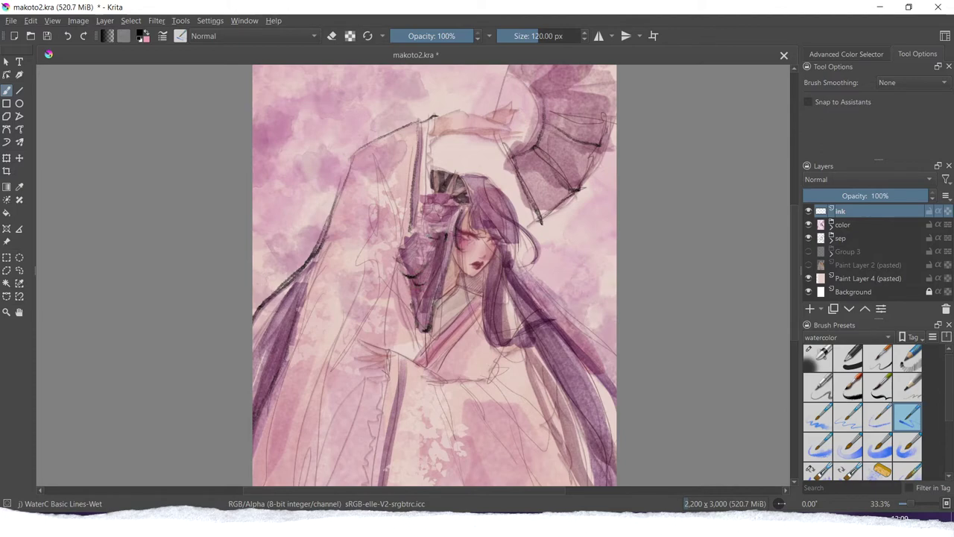
{"action": "mouse_move", "coordinate": [431, 234]}
{"action": "left_mouse_down"}
{"action": "mouse_move", "coordinate": [412, 225]}
{"action": "mouse_move", "coordinate": [415, 261]}
{"action": "left_mouse_up"}
{"action": "left_click_drag", "start_coordinate": [429, 164], "coordinate": [439, 194]}
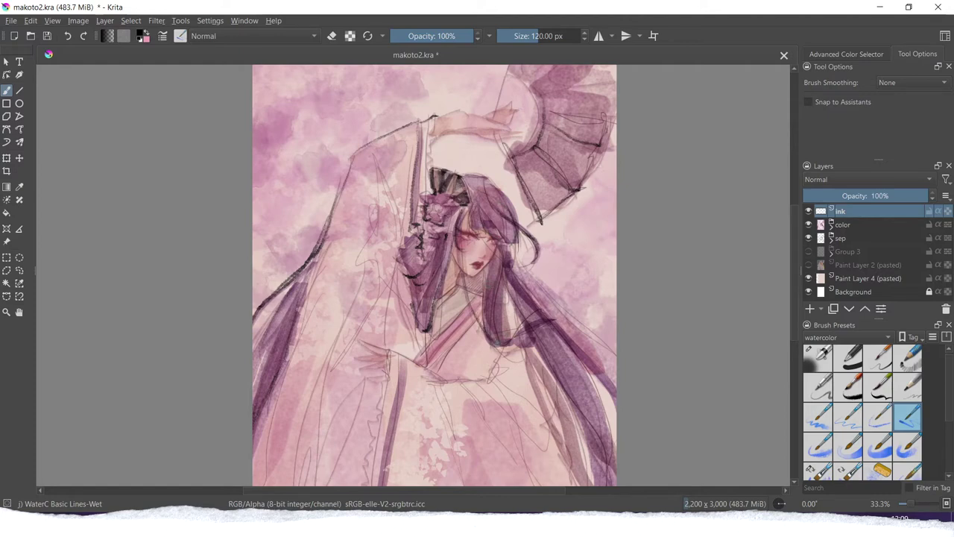
{"action": "left_click_drag", "start_coordinate": [492, 298], "coordinate": [550, 316]}
{"action": "mouse_move", "coordinate": [615, 398]}
{"action": "left_mouse_down"}
{"action": "mouse_move", "coordinate": [539, 323]}
{"action": "mouse_move", "coordinate": [509, 266]}
{"action": "left_mouse_up"}
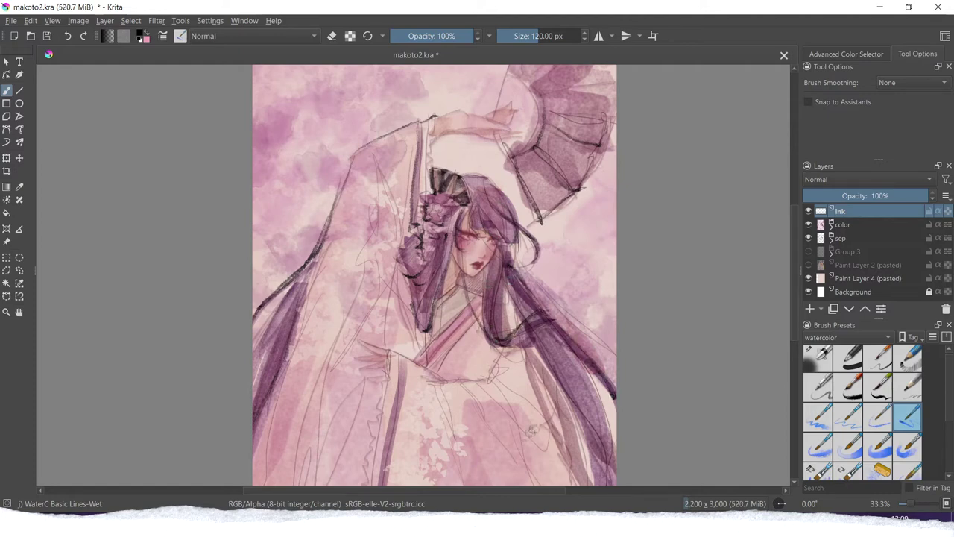
Ink the lowered sleeve's upper edge, ruffled opening and trim band, plus the collar and the raised arm
{"action": "mouse_move", "coordinate": [357, 343]}
{"action": "left_mouse_down"}
{"action": "mouse_move", "coordinate": [449, 377]}
{"action": "mouse_move", "coordinate": [501, 351]}
{"action": "left_mouse_up"}
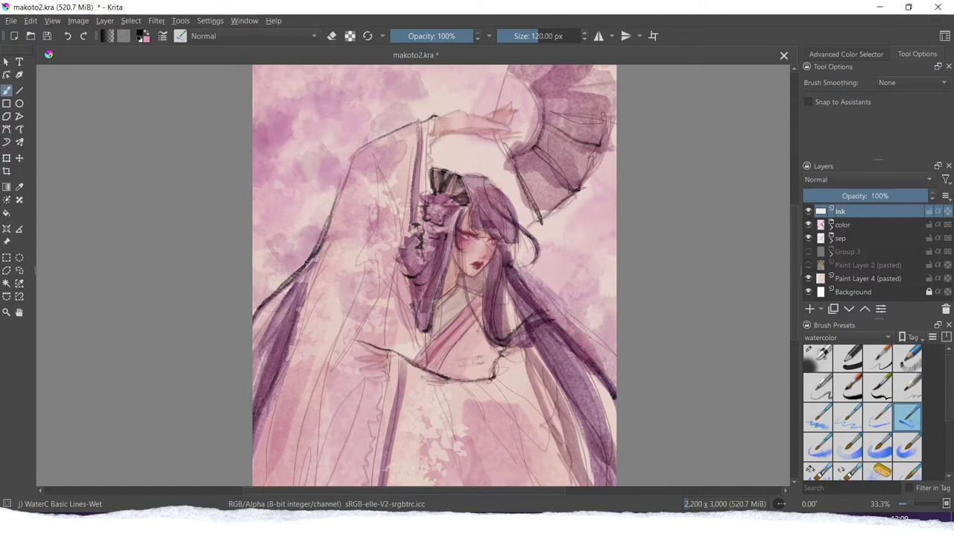
{"action": "left_click_drag", "start_coordinate": [455, 294], "coordinate": [463, 305]}
{"action": "left_click_drag", "start_coordinate": [382, 395], "coordinate": [368, 464]}
{"action": "scroll", "coordinate": [367, 460], "scroll_direction": "down", "scroll_amount": 1}
{"action": "left_click_drag", "start_coordinate": [363, 420], "coordinate": [365, 454]}
{"action": "left_click_drag", "start_coordinate": [400, 305], "coordinate": [372, 477]}
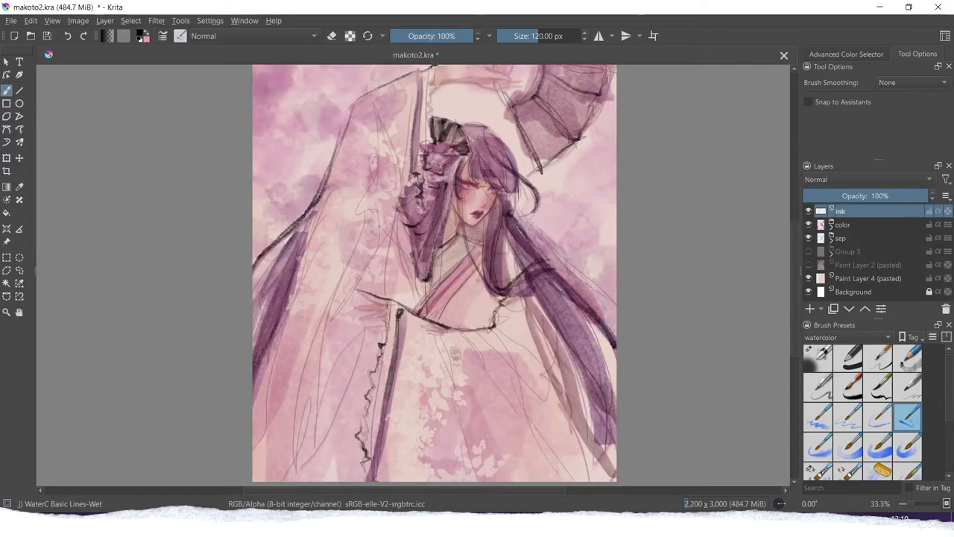
{"action": "scroll", "coordinate": [434, 275], "scroll_direction": "up", "scroll_amount": 2}
{"action": "mouse_move", "coordinate": [432, 108]}
{"action": "left_mouse_down"}
{"action": "mouse_move", "coordinate": [428, 155]}
{"action": "mouse_move", "coordinate": [495, 127]}
{"action": "left_mouse_up"}
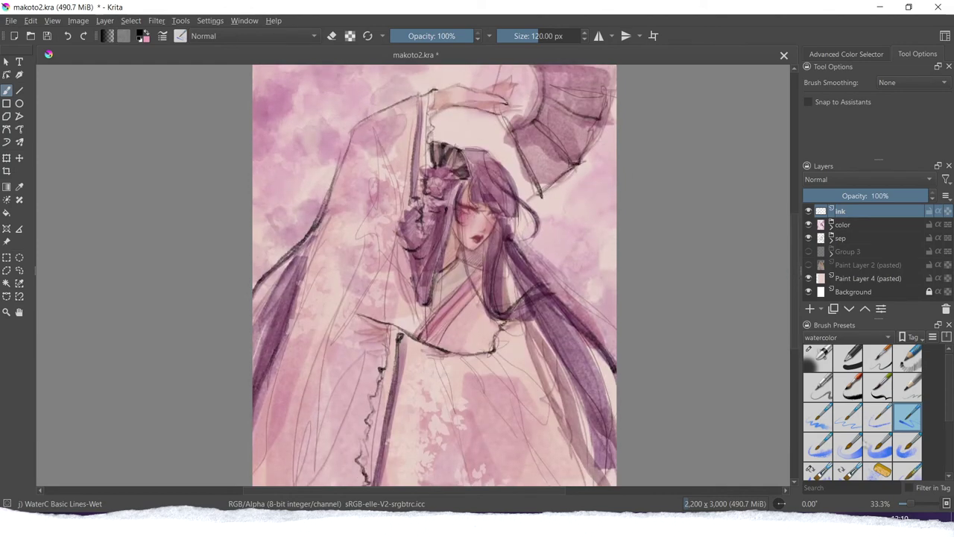
Use the WaterC Basic Lines-Wet-Pattern brush to thicken the raised sleeve's outer edge, the long hair strands and the lowered sleeve's trim band
{"action": "left_click", "coordinate": [817, 447]}
{"action": "left_click_drag", "start_coordinate": [346, 160], "coordinate": [318, 246]}
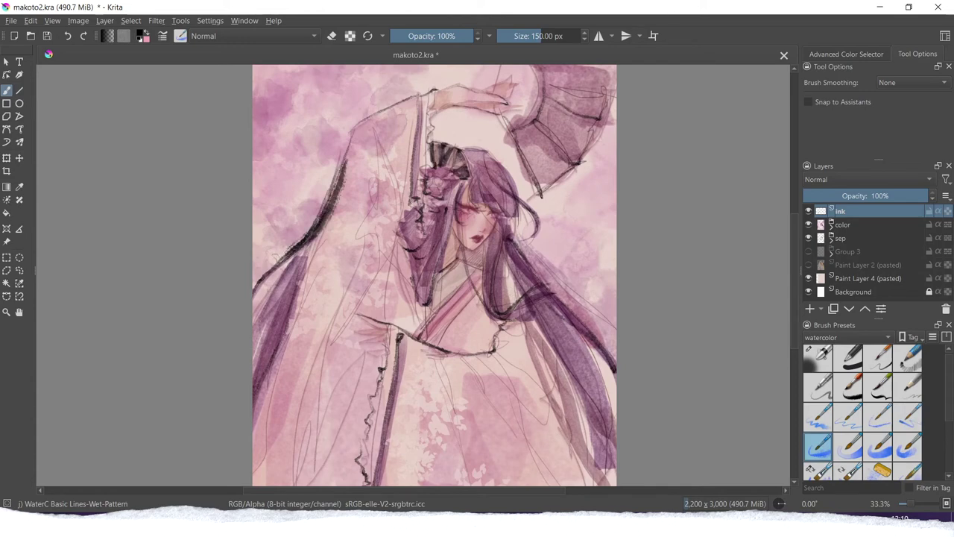
{"action": "left_click_drag", "start_coordinate": [524, 261], "coordinate": [616, 369]}
{"action": "left_click_drag", "start_coordinate": [550, 294], "coordinate": [605, 427]}
{"action": "left_click_drag", "start_coordinate": [401, 337], "coordinate": [375, 484]}
Ink the sweeping fold lines running down the lowered sleeve from its upper edge
{"action": "mouse_move", "coordinate": [493, 352]}
{"action": "left_mouse_down"}
{"action": "mouse_move", "coordinate": [532, 376]}
{"action": "mouse_move", "coordinate": [561, 440]}
{"action": "left_mouse_up"}
{"action": "left_click_drag", "start_coordinate": [507, 374], "coordinate": [548, 484]}
{"action": "left_click_drag", "start_coordinate": [468, 383], "coordinate": [520, 468]}
{"action": "left_click_drag", "start_coordinate": [438, 353], "coordinate": [447, 485]}
Ink the long vertical and curved folds inside the raised sleeve, stepping back and forth through the strokes and undoing unsatisfactory ones
{"action": "left_click_drag", "start_coordinate": [371, 129], "coordinate": [399, 307]}
{"action": "mouse_move", "coordinate": [399, 235]}
{"action": "left_mouse_down"}
{"action": "mouse_move", "coordinate": [343, 338]}
{"action": "mouse_move", "coordinate": [303, 450]}
{"action": "left_mouse_up"}
{"action": "left_click_drag", "start_coordinate": [364, 265], "coordinate": [319, 459]}
{"action": "key", "text": "ctrl+z"}
{"action": "key", "text": "ctrl+z"}
{"action": "key", "text": "ctrl+z"}
{"action": "key", "text": "ctrl+z"}
{"action": "key", "text": "ctrl+z"}
{"action": "key", "text": "ctrl+shift+z"}
{"action": "key", "text": "ctrl+shift+z"}
{"action": "key", "text": "ctrl+shift+z"}
{"action": "key", "text": "ctrl+shift+z"}
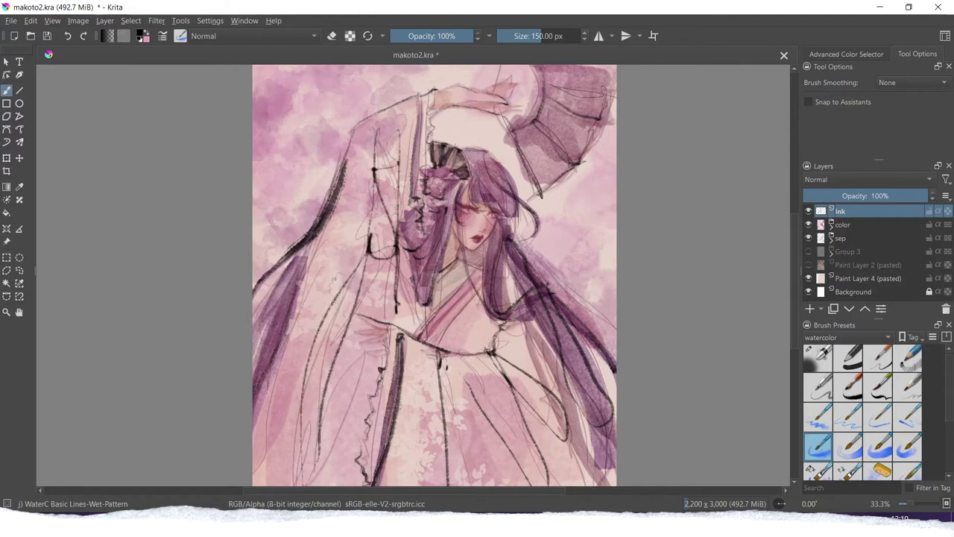
{"action": "key", "text": "ctrl+z"}
Ink the outermost flowing hair strands, the lowered hand's fingers, and details on the flower ornament and fringe
{"action": "left_click_drag", "start_coordinate": [525, 247], "coordinate": [617, 341]}
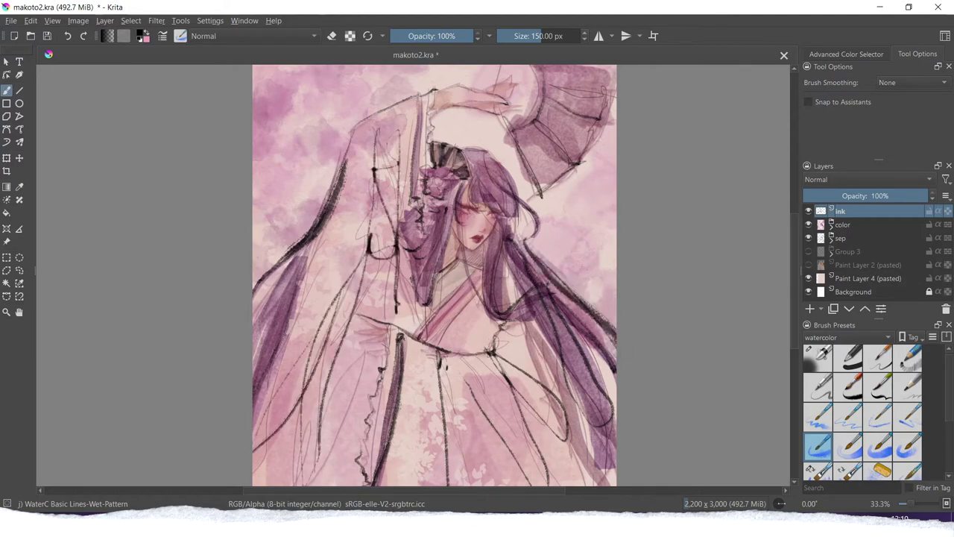
{"action": "left_click_drag", "start_coordinate": [355, 317], "coordinate": [379, 330]}
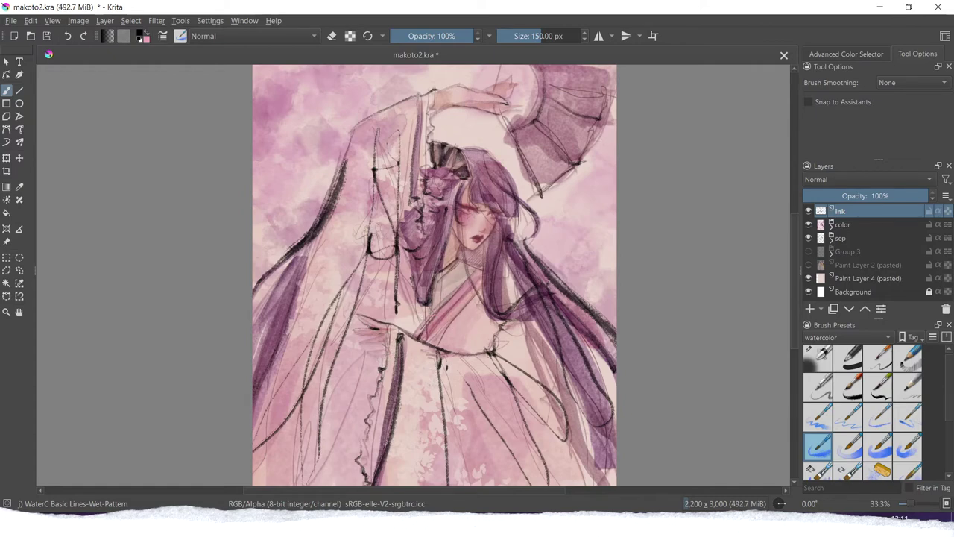
{"action": "left_click_drag", "start_coordinate": [431, 144], "coordinate": [420, 187]}
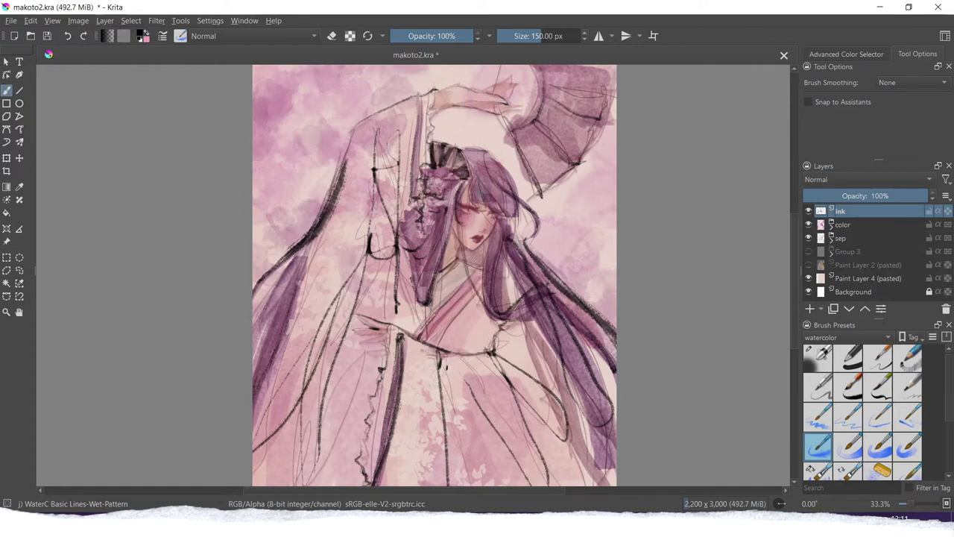
{"action": "mouse_move", "coordinate": [477, 182]}
{"action": "left_mouse_down"}
{"action": "mouse_move", "coordinate": [512, 226]}
{"action": "mouse_move", "coordinate": [516, 218]}
{"action": "left_mouse_up"}
{"action": "left_click_drag", "start_coordinate": [548, 271], "coordinate": [613, 301]}
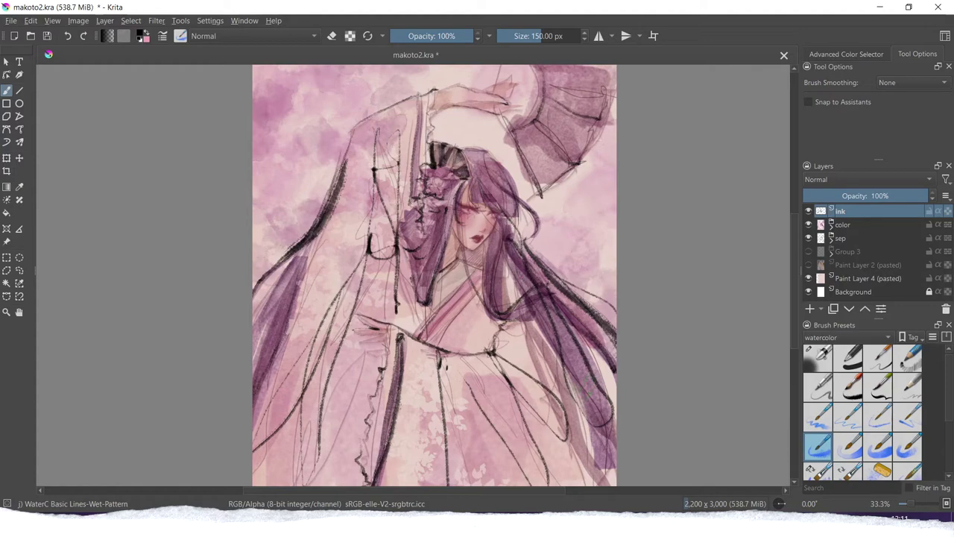
Thicken the fan's lower side and outer edges and ink the raised hand's fingers, undoing the trial stroke below the raised sleeve
{"action": "mouse_move", "coordinate": [301, 240]}
{"action": "left_mouse_down"}
{"action": "mouse_move", "coordinate": [253, 266]}
{"action": "mouse_move", "coordinate": [253, 333]}
{"action": "left_mouse_up"}
{"action": "key", "text": "ctrl+z"}
{"action": "left_click_drag", "start_coordinate": [517, 134], "coordinate": [541, 195]}
{"action": "left_click_drag", "start_coordinate": [542, 195], "coordinate": [588, 156]}
{"action": "left_click_drag", "start_coordinate": [587, 157], "coordinate": [604, 112]}
{"action": "left_click_drag", "start_coordinate": [796, 242], "coordinate": [800, 217]}
{"action": "left_click_drag", "start_coordinate": [518, 93], "coordinate": [497, 147]}
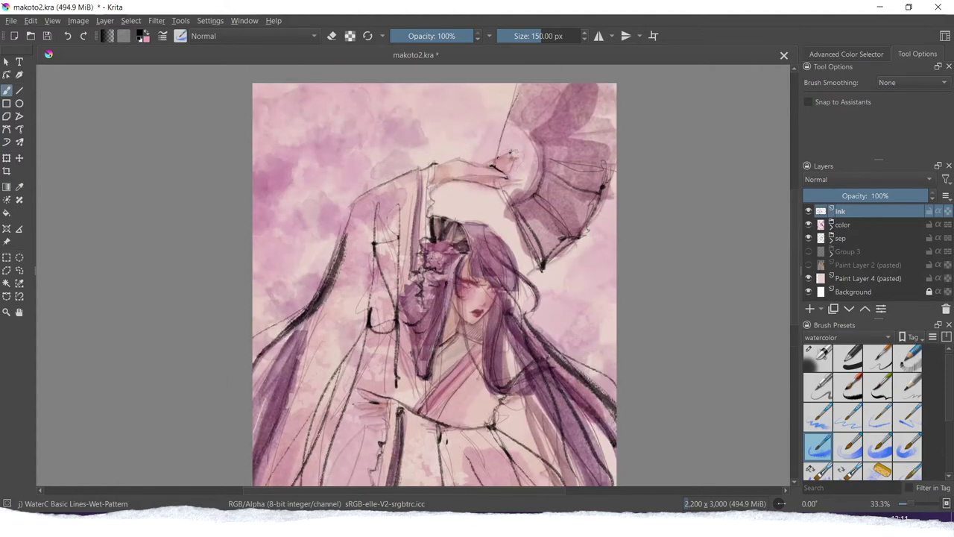
Ink the eyebrow and upper eyelids on the face with the WaterC Basic Lines-Wet brush
{"action": "left_click_drag", "start_coordinate": [794, 230], "coordinate": [793, 264]}
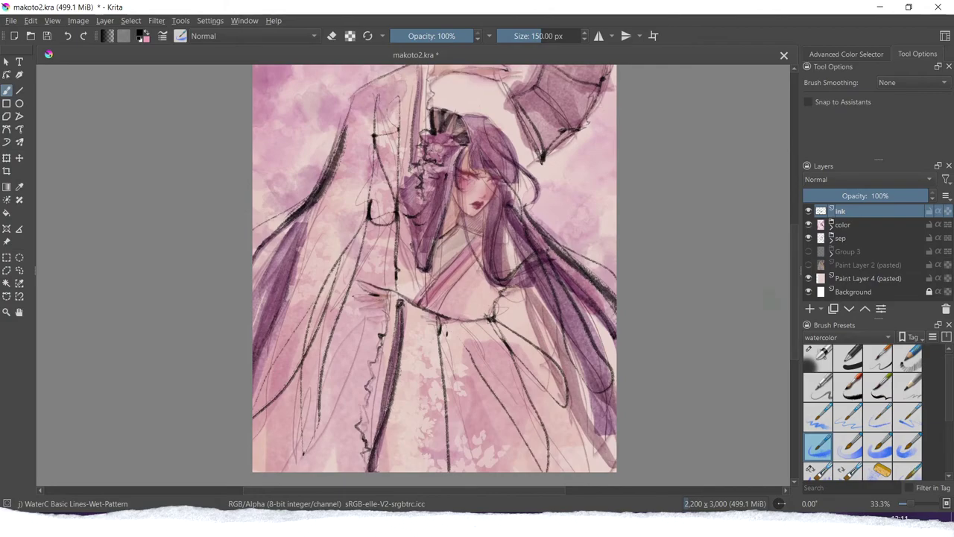
{"action": "scroll", "coordinate": [794, 295], "scroll_direction": "up", "scroll_amount": 1}
{"action": "key", "text": "1"}
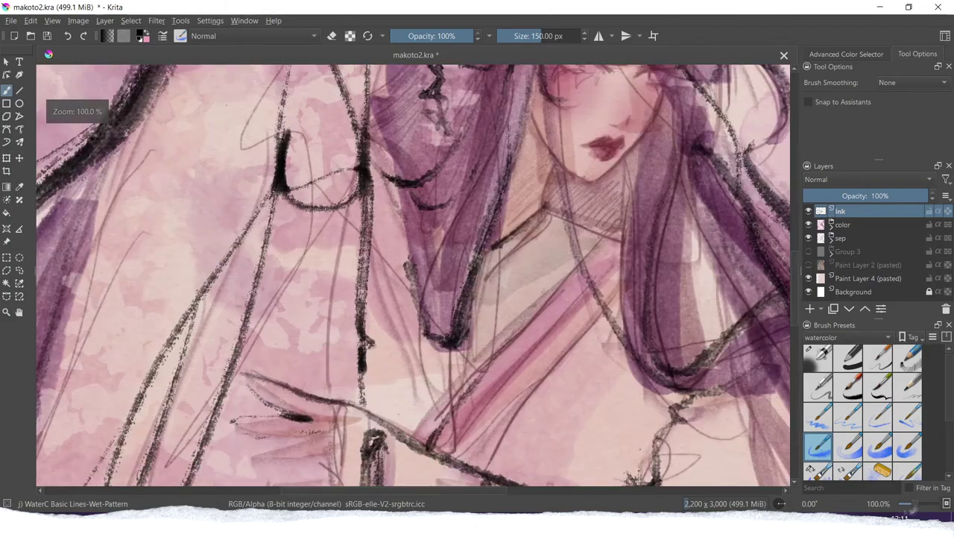
{"action": "left_click_drag", "start_coordinate": [390, 492], "coordinate": [434, 492]}
{"action": "left_click_drag", "start_coordinate": [795, 289], "coordinate": [795, 260]}
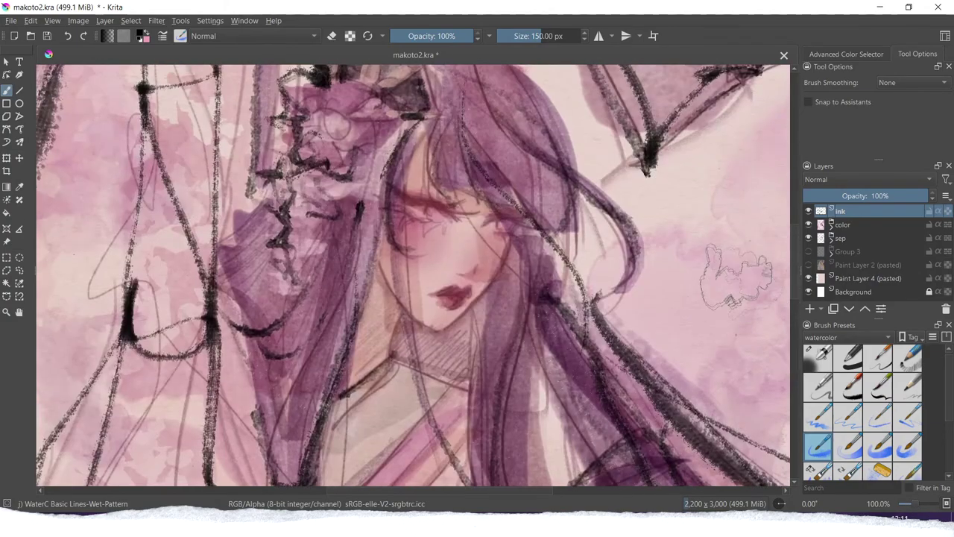
{"action": "left_click", "coordinate": [908, 421]}
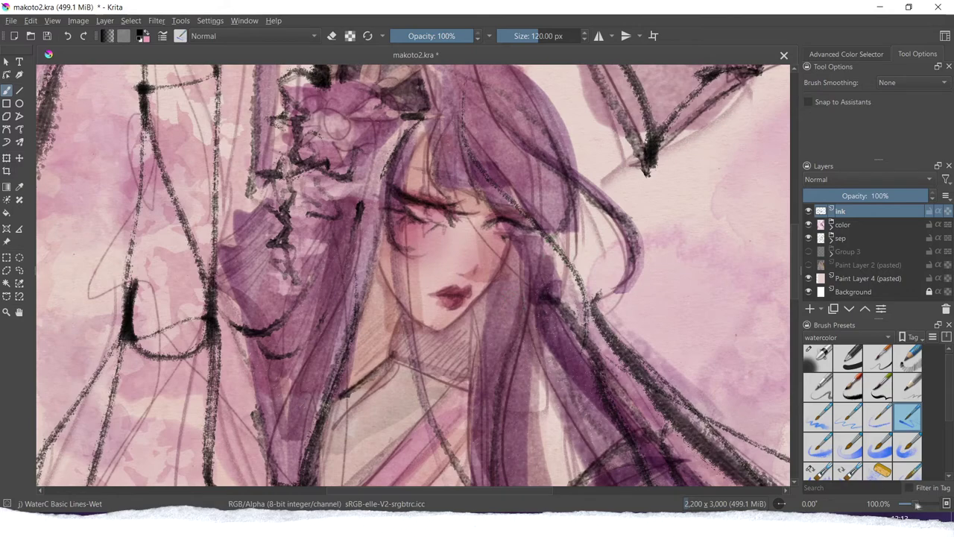
{"action": "left_click_drag", "start_coordinate": [917, 505], "coordinate": [909, 504]}
{"action": "mouse_move", "coordinate": [796, 254]}
{"action": "left_mouse_down"}
{"action": "mouse_move", "coordinate": [796, 240]}
{"action": "mouse_move", "coordinate": [796, 273]}
{"action": "left_mouse_up"}
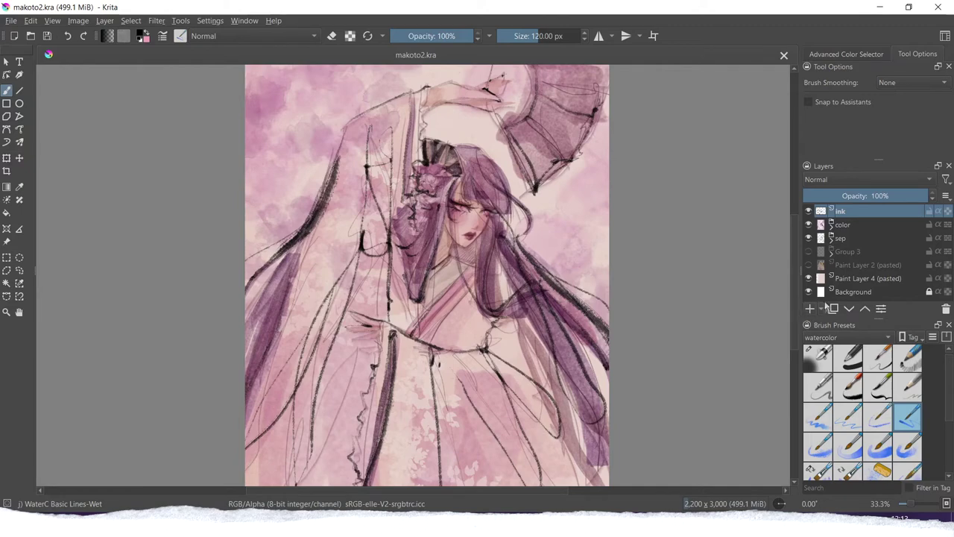
Add a new paint layer above the ink layer and name it ink2
{"action": "left_click", "coordinate": [810, 309]}
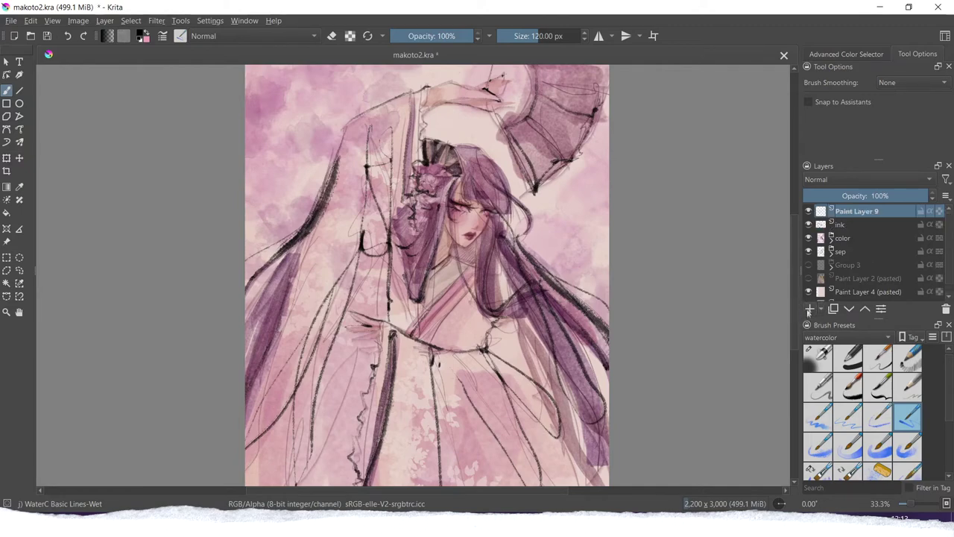
{"action": "double_click", "coordinate": [878, 212]}
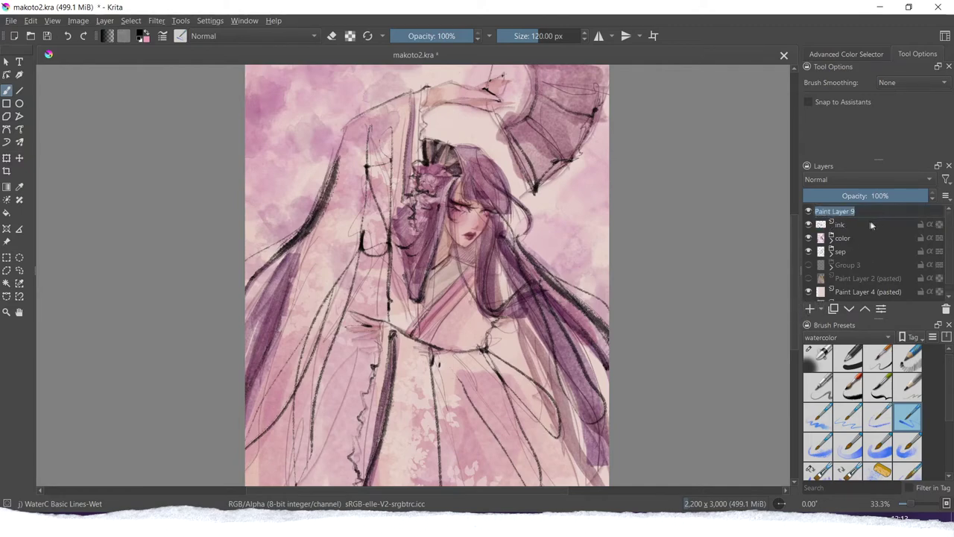
{"action": "type", "text": "ink"}
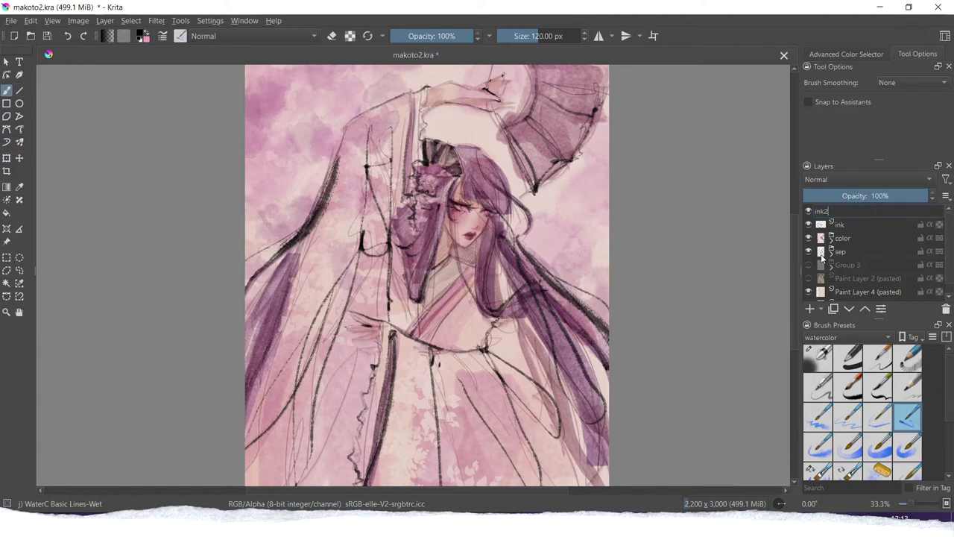
{"action": "type", "text": "2"}
{"action": "key", "text": "Return"}
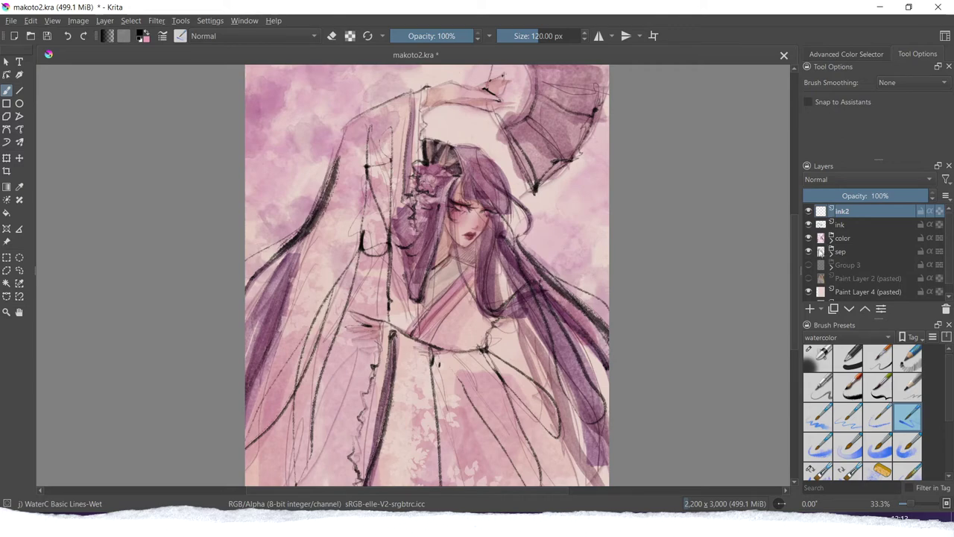
Filter the brush presets by the Ink tag and choose the Ink-4 Pen Rough brush
{"action": "left_click", "coordinate": [838, 339]}
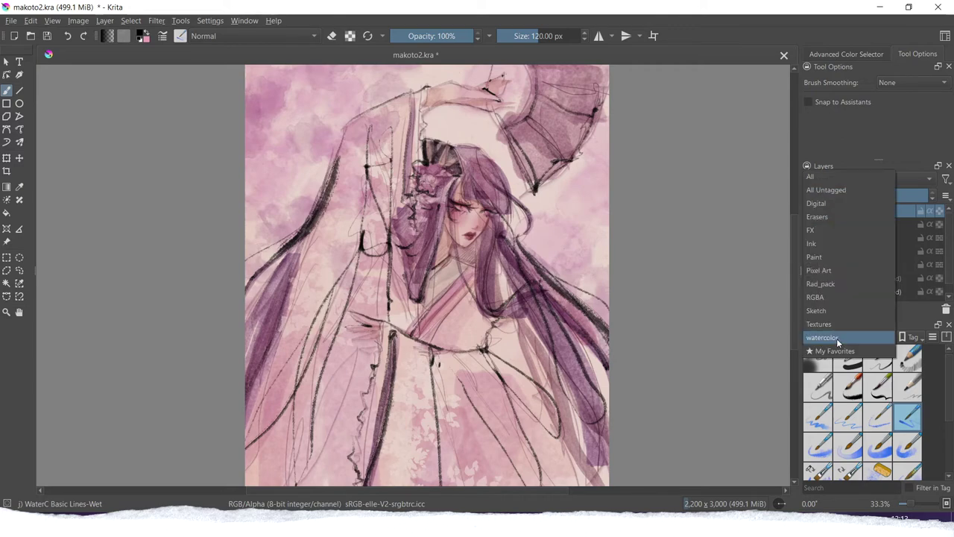
{"action": "left_click", "coordinate": [818, 245]}
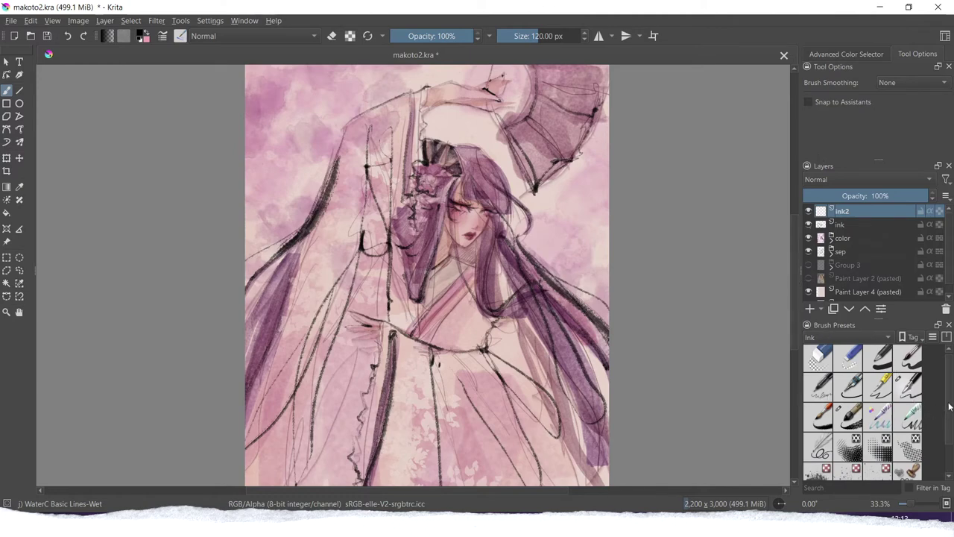
{"action": "mouse_move", "coordinate": [949, 406]}
{"action": "left_mouse_down"}
{"action": "mouse_move", "coordinate": [945, 439]}
{"action": "mouse_move", "coordinate": [944, 401]}
{"action": "left_mouse_up"}
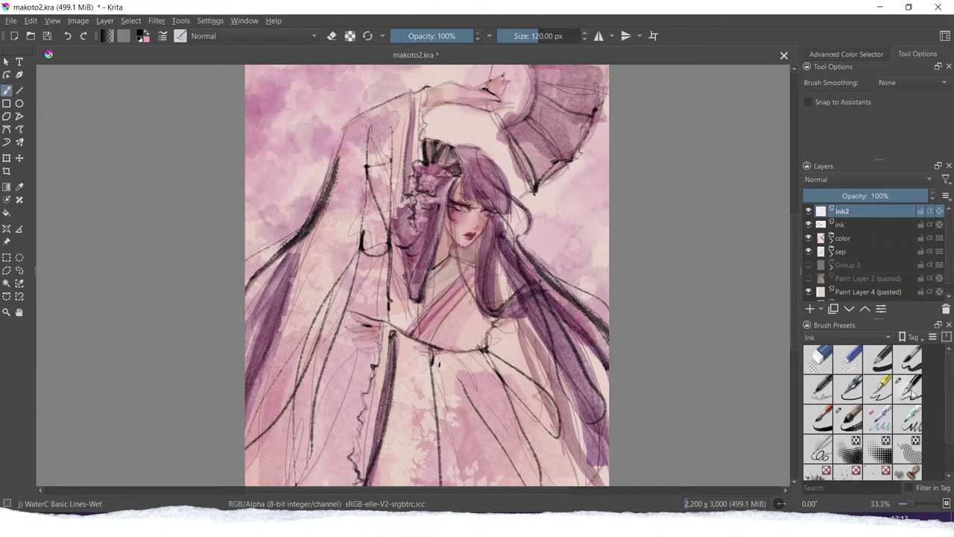
{"action": "left_click", "coordinate": [909, 398]}
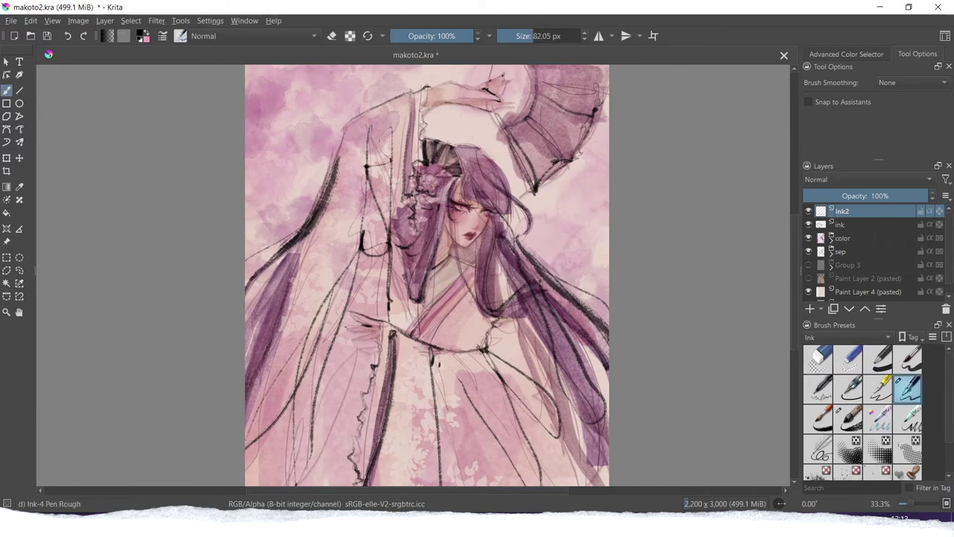
Try Ink-4 Pen Rough strokes beside the hair and along the raised sleeve's outer edge, undoing each one
{"action": "mouse_move", "coordinate": [565, 177]}
{"action": "left_mouse_down"}
{"action": "mouse_move", "coordinate": [548, 259]}
{"action": "mouse_move", "coordinate": [594, 180]}
{"action": "left_mouse_up"}
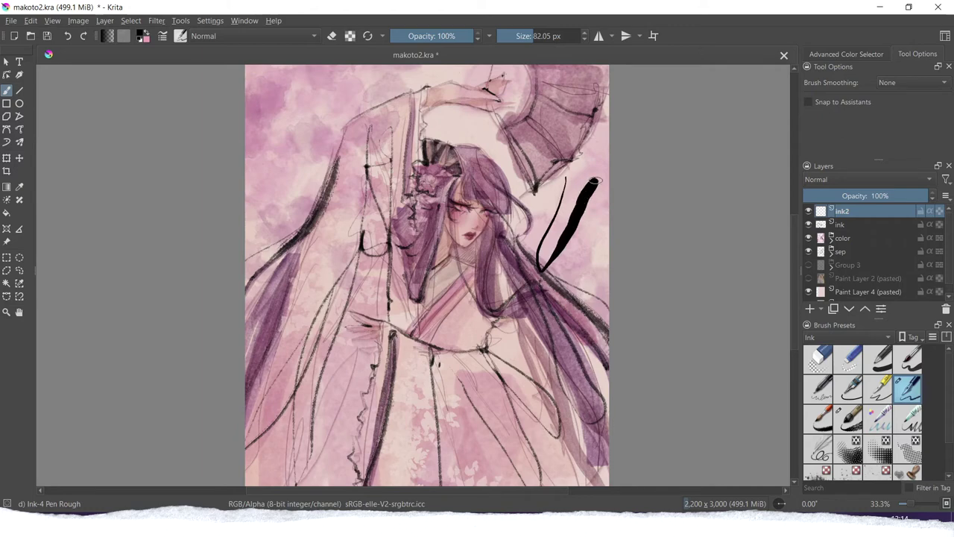
{"action": "key", "text": "ctrl+z"}
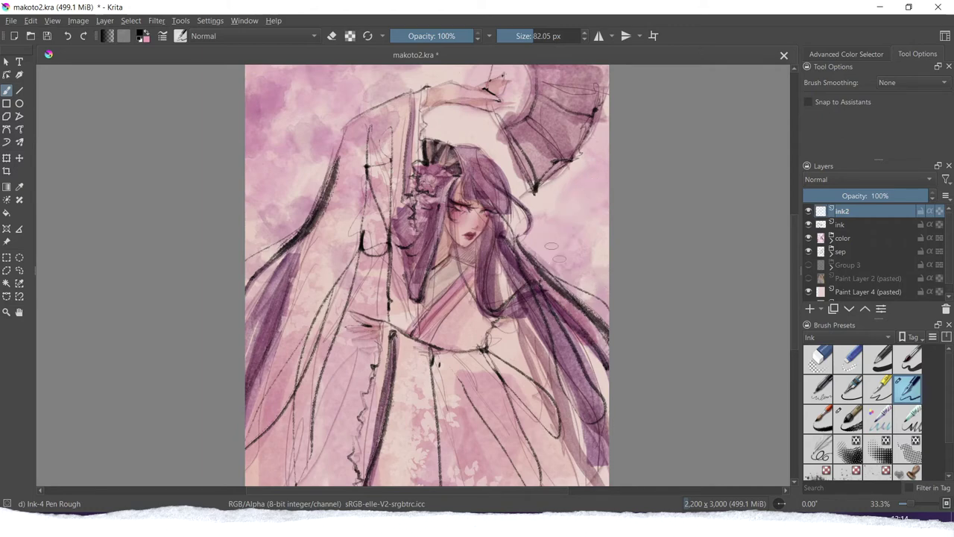
{"action": "left_click_drag", "start_coordinate": [333, 158], "coordinate": [246, 286]}
{"action": "key", "text": "ctrl+z"}
Use the Sketching-3 Leaky brush to ink the lowered sleeve's trim band, upper edge and wavy cuff, and the flowing hair strand, undoing the trial stroke
{"action": "left_click", "coordinate": [820, 461]}
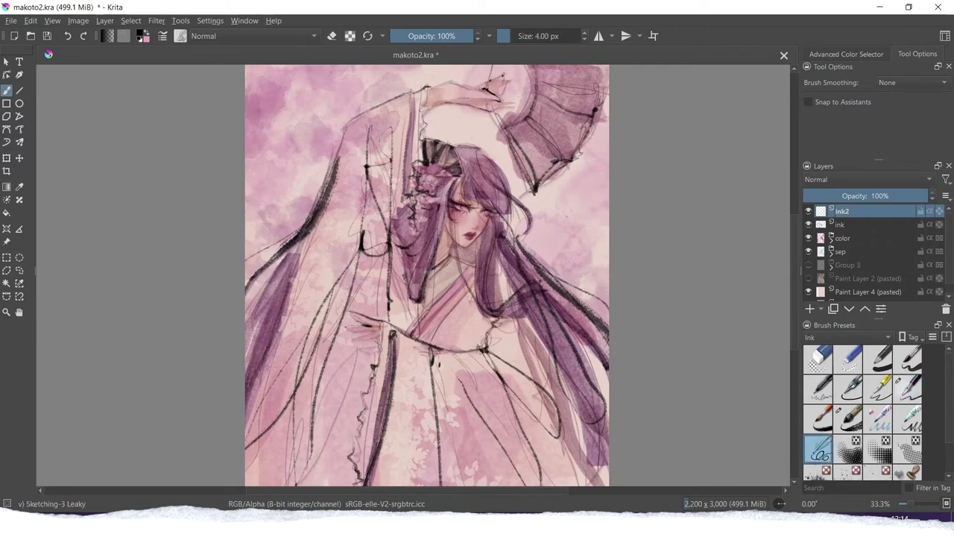
{"action": "mouse_move", "coordinate": [564, 194]}
{"action": "left_mouse_down"}
{"action": "mouse_move", "coordinate": [575, 278]}
{"action": "mouse_move", "coordinate": [602, 299]}
{"action": "left_mouse_up"}
{"action": "key", "text": "ctrl+z"}
{"action": "mouse_move", "coordinate": [393, 319]}
{"action": "left_mouse_down"}
{"action": "mouse_move", "coordinate": [368, 484]}
{"action": "mouse_move", "coordinate": [390, 322]}
{"action": "left_mouse_up"}
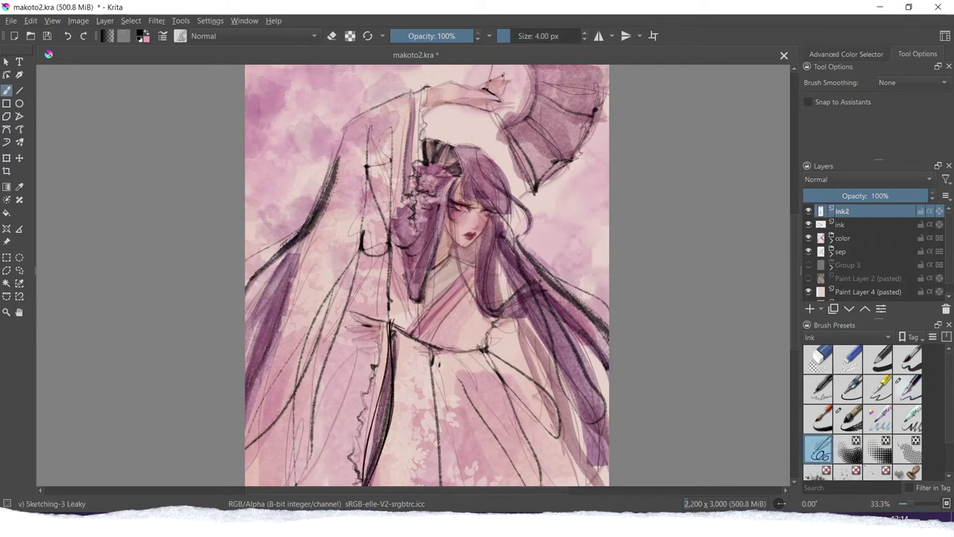
{"action": "left_click_drag", "start_coordinate": [515, 245], "coordinate": [608, 336]}
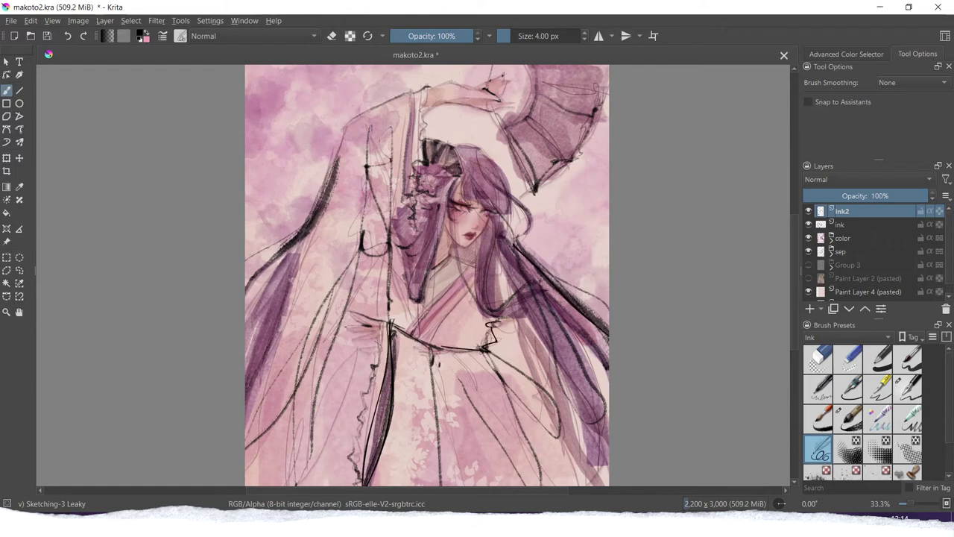
Ink the side hair lock and its flower and fan ornaments on ink2, undoing unsatisfactory strokes
{"action": "left_click_drag", "start_coordinate": [392, 207], "coordinate": [383, 333]}
{"action": "key", "text": "ctrl+z"}
{"action": "left_click_drag", "start_coordinate": [440, 200], "coordinate": [406, 291]}
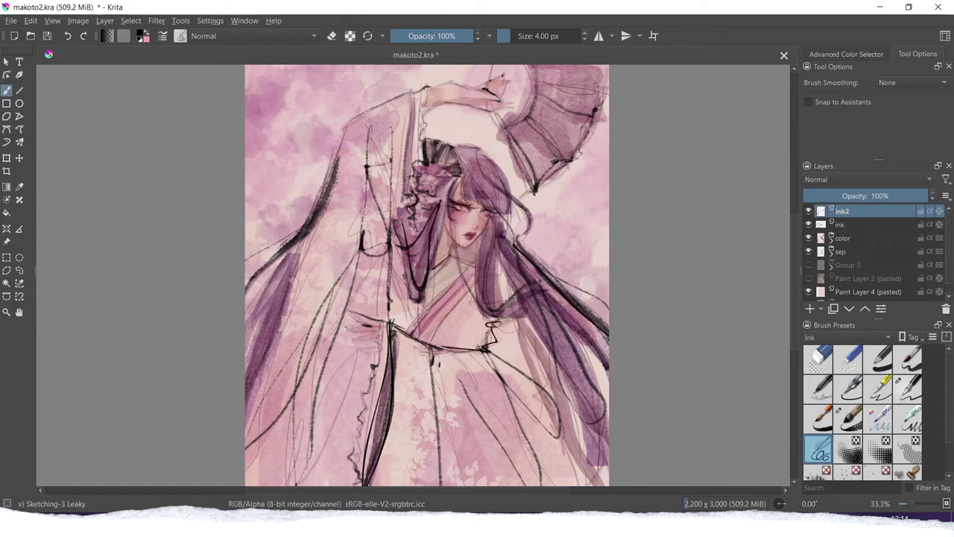
{"action": "mouse_move", "coordinate": [410, 225]}
{"action": "left_mouse_down"}
{"action": "mouse_move", "coordinate": [419, 159]}
{"action": "mouse_move", "coordinate": [429, 172]}
{"action": "left_mouse_up"}
{"action": "key", "text": "ctrl+z"}
{"action": "key", "text": "ctrl+z"}
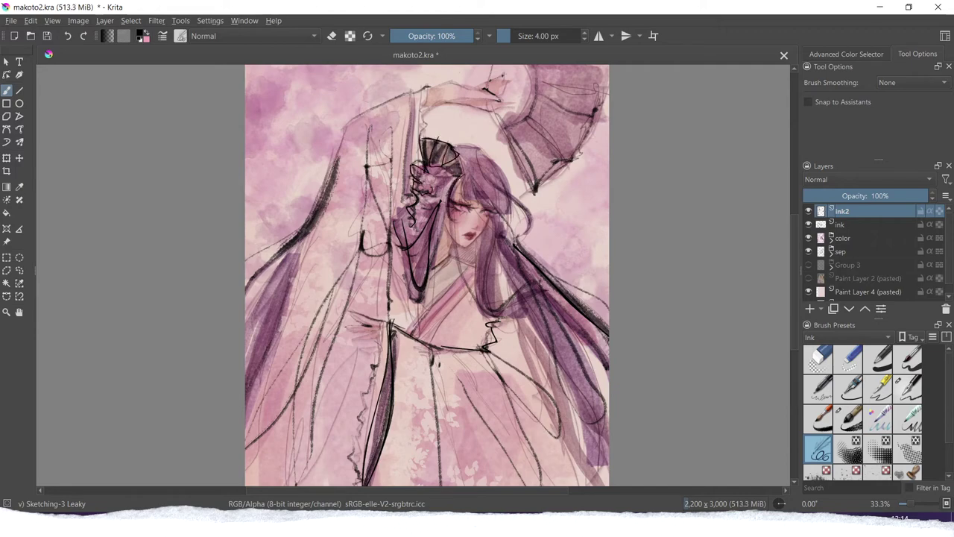
Ink the curved strand over the head and the long lock framing the face, undoing the strokes that miss the curve
{"action": "left_click_drag", "start_coordinate": [480, 149], "coordinate": [541, 223]}
{"action": "key", "text": "ctrl+z"}
{"action": "left_click_drag", "start_coordinate": [481, 171], "coordinate": [546, 265]}
{"action": "key", "text": "ctrl+z"}
{"action": "left_click_drag", "start_coordinate": [471, 137], "coordinate": [540, 228]}
{"action": "key", "text": "ctrl+z"}
{"action": "mouse_move", "coordinate": [476, 154]}
{"action": "left_mouse_down"}
{"action": "mouse_move", "coordinate": [539, 245]}
{"action": "mouse_move", "coordinate": [529, 223]}
{"action": "left_mouse_up"}
{"action": "key", "text": "ctrl+z"}
{"action": "left_click_drag", "start_coordinate": [450, 200], "coordinate": [509, 325]}
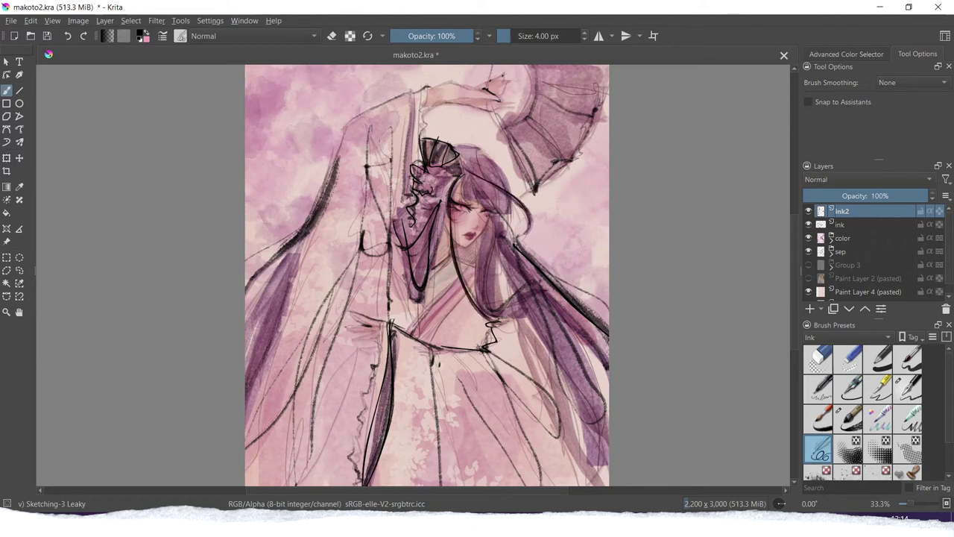
Ink the rounded crown of the hair, undoing the trial strokes there and on the long lock framing the face
{"action": "key", "text": "ctrl+z"}
{"action": "mouse_move", "coordinate": [451, 242]}
{"action": "left_mouse_down"}
{"action": "mouse_move", "coordinate": [477, 267]}
{"action": "mouse_move", "coordinate": [498, 320]}
{"action": "left_mouse_up"}
{"action": "key", "text": "ctrl+z"}
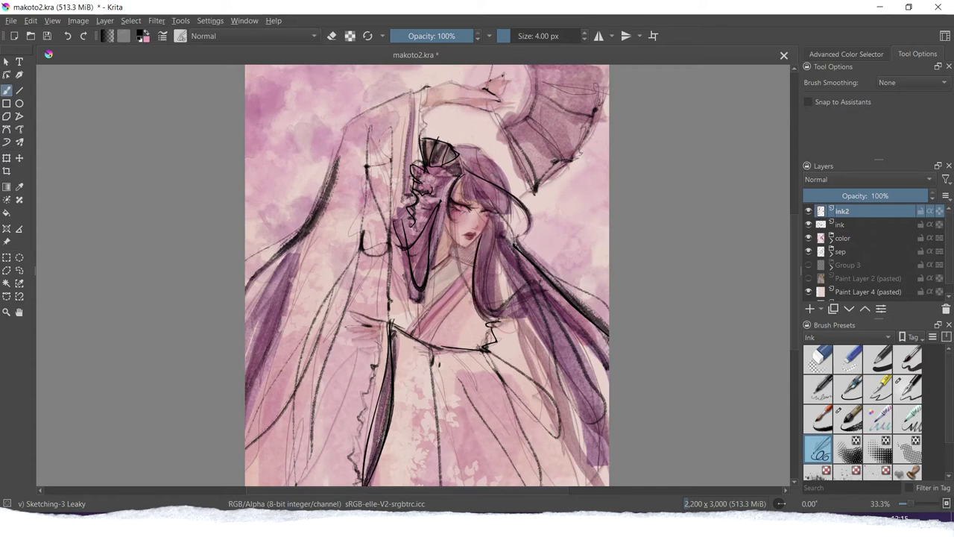
{"action": "key", "text": "ctrl+z"}
{"action": "left_click_drag", "start_coordinate": [490, 147], "coordinate": [520, 244]}
{"action": "key", "text": "ctrl+z"}
{"action": "left_click_drag", "start_coordinate": [469, 153], "coordinate": [502, 226]}
{"action": "key", "text": "ctrl+z"}
{"action": "left_click_drag", "start_coordinate": [471, 149], "coordinate": [510, 226]}
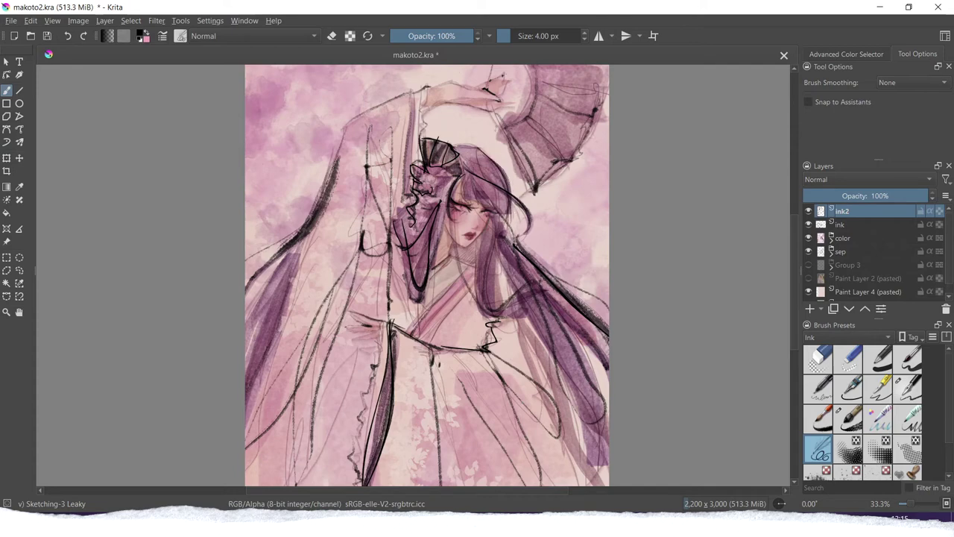
Ink the edge and a rib of the fan's lower panel, and undo the trial stroke along the raised sleeve
{"action": "left_click_drag", "start_coordinate": [498, 129], "coordinate": [529, 191]}
{"action": "left_click_drag", "start_coordinate": [532, 116], "coordinate": [558, 166]}
{"action": "left_click_drag", "start_coordinate": [246, 259], "coordinate": [350, 126]}
{"action": "key", "text": "ctrl+z"}
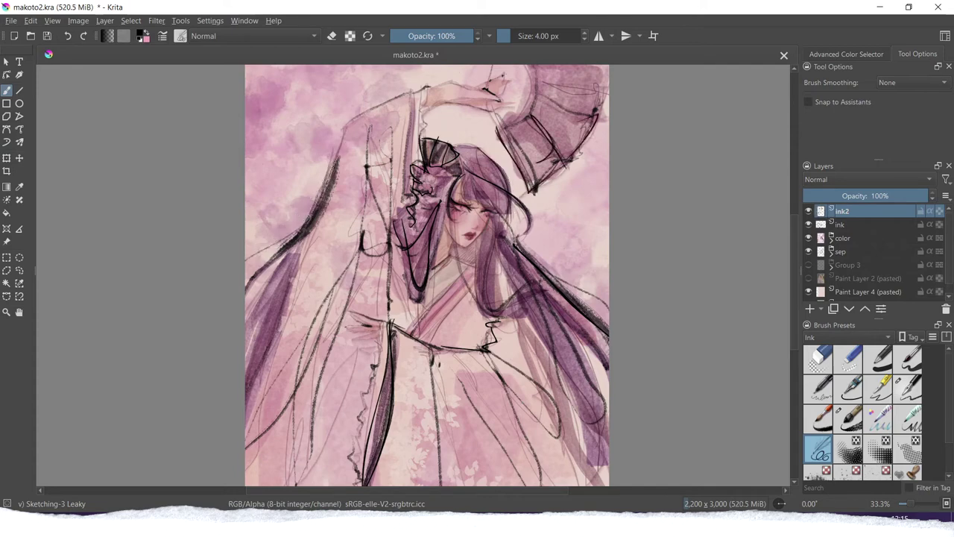
Ink the raised sleeve's outer edge up to the wrist and the outermost flowing hair strand, undoing misplaced strokes
{"action": "left_click_drag", "start_coordinate": [251, 278], "coordinate": [351, 120]}
{"action": "mouse_move", "coordinate": [415, 102]}
{"action": "left_mouse_down"}
{"action": "mouse_move", "coordinate": [356, 127]}
{"action": "mouse_move", "coordinate": [348, 120]}
{"action": "mouse_move", "coordinate": [418, 91]}
{"action": "left_mouse_up"}
{"action": "key", "text": "ctrl+z"}
{"action": "key", "text": "ctrl+z"}
{"action": "left_click_drag", "start_coordinate": [538, 261], "coordinate": [609, 312]}
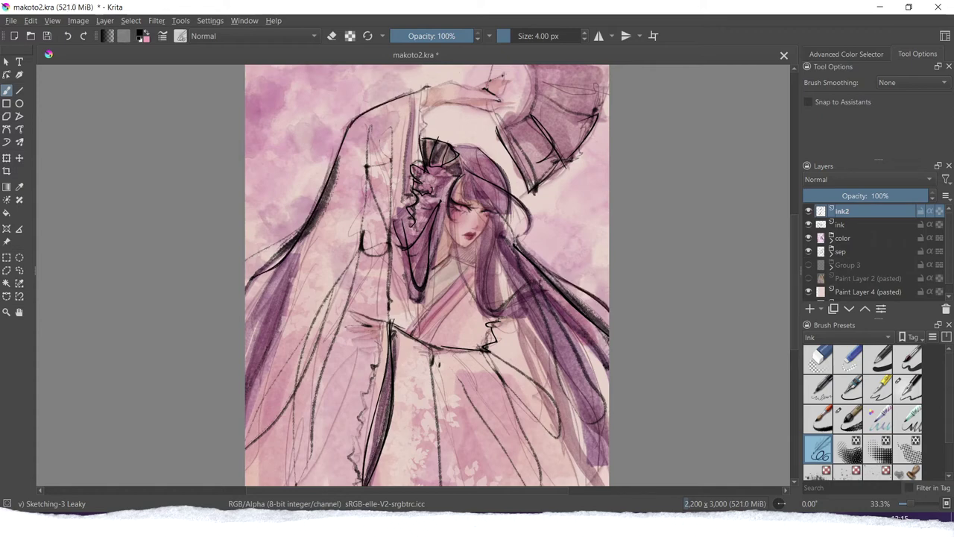
Try bold fold strokes across the lowered sleeve and the skirt, undoing them all
{"action": "mouse_move", "coordinate": [455, 346]}
{"action": "left_mouse_down"}
{"action": "mouse_move", "coordinate": [507, 439]}
{"action": "mouse_move", "coordinate": [528, 431]}
{"action": "left_mouse_up"}
{"action": "left_click_drag", "start_coordinate": [495, 326], "coordinate": [577, 447]}
{"action": "left_click_drag", "start_coordinate": [474, 391], "coordinate": [521, 484]}
{"action": "left_click_drag", "start_coordinate": [425, 362], "coordinate": [470, 485]}
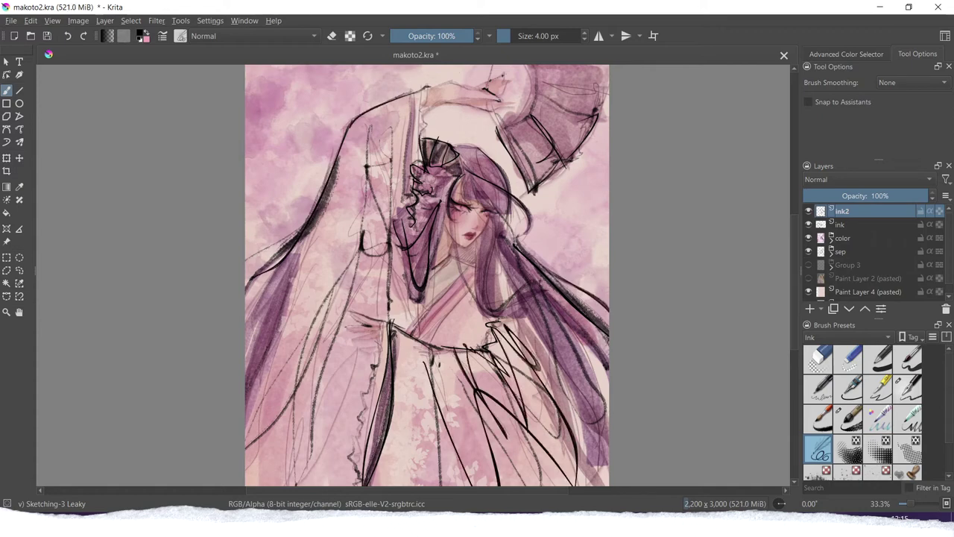
{"action": "key", "text": "ctrl+z"}
{"action": "key", "text": "ctrl+z"}
{"action": "key", "text": "ctrl+z"}
{"action": "key", "text": "ctrl+z"}
{"action": "key", "text": "ctrl+z"}
{"action": "key", "text": "ctrl+z"}
Ink light fold lines on the lowered sleeve and a narrow fold inside the raised sleeve, undoing the first trial strokes
{"action": "mouse_move", "coordinate": [483, 347]}
{"action": "left_mouse_down"}
{"action": "mouse_move", "coordinate": [532, 364]}
{"action": "mouse_move", "coordinate": [517, 371]}
{"action": "left_mouse_up"}
{"action": "mouse_move", "coordinate": [499, 326]}
{"action": "left_mouse_down"}
{"action": "mouse_move", "coordinate": [557, 392]}
{"action": "mouse_move", "coordinate": [545, 359]}
{"action": "left_mouse_up"}
{"action": "key", "text": "ctrl+z"}
{"action": "key", "text": "ctrl+z"}
{"action": "left_click_drag", "start_coordinate": [452, 344], "coordinate": [484, 390]}
{"action": "left_click_drag", "start_coordinate": [494, 350], "coordinate": [453, 418]}
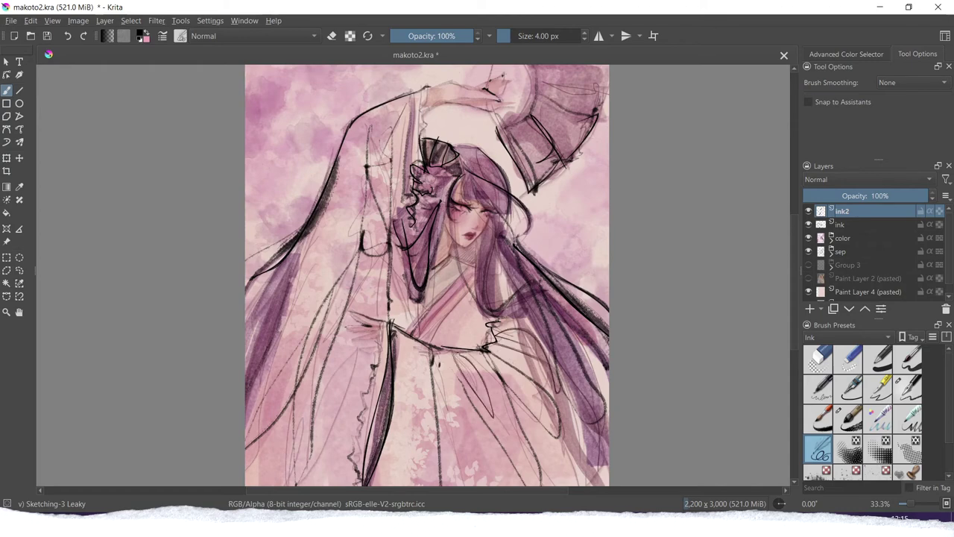
{"action": "left_click_drag", "start_coordinate": [406, 108], "coordinate": [375, 190]}
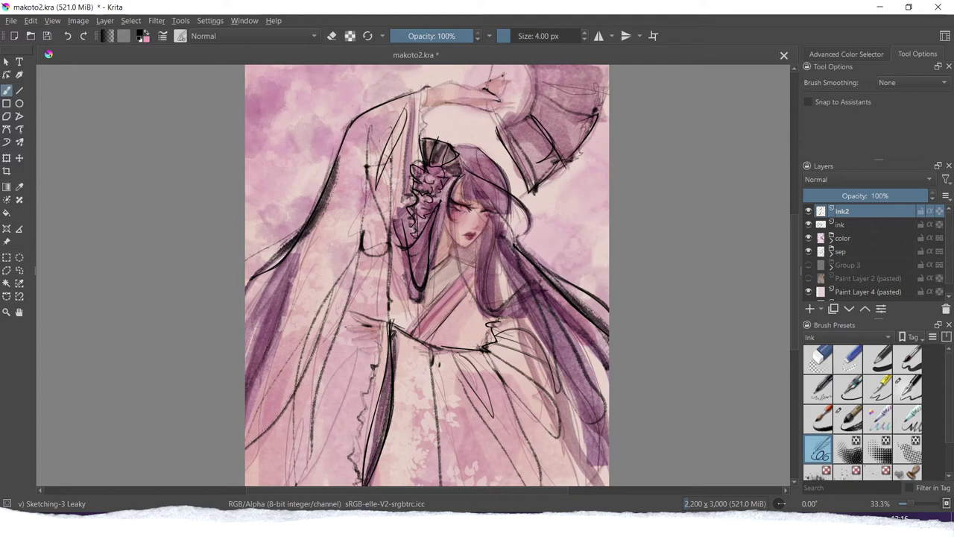
Try filling the trailing hair on both sides of the figure with 66 px Sketching-3 Leaky strokes, undoing them all
{"action": "left_click", "coordinate": [531, 36]}
{"action": "mouse_move", "coordinate": [289, 242]}
{"action": "left_mouse_down"}
{"action": "mouse_move", "coordinate": [267, 275]}
{"action": "mouse_move", "coordinate": [249, 380]}
{"action": "left_mouse_up"}
{"action": "key", "text": "ctrl+z"}
{"action": "left_click_drag", "start_coordinate": [295, 252], "coordinate": [248, 311]}
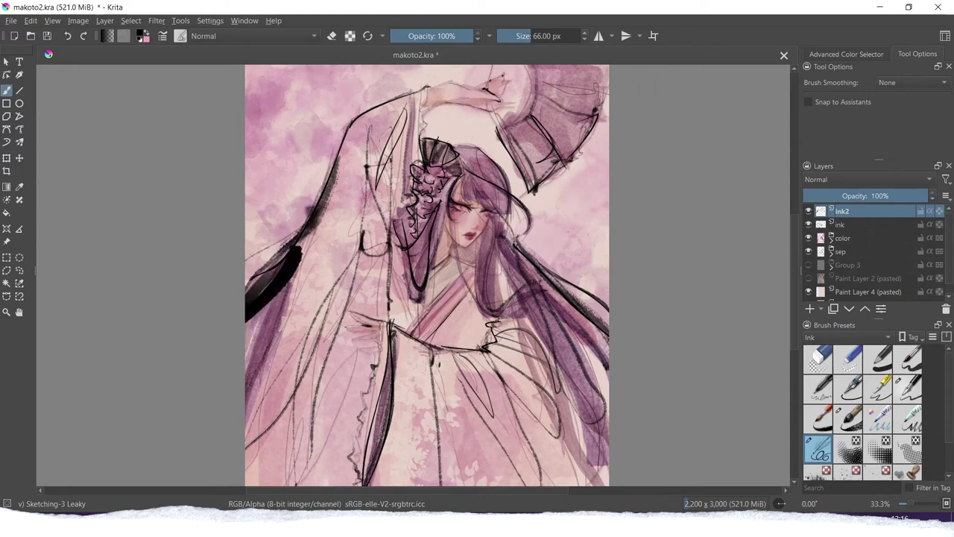
{"action": "left_click_drag", "start_coordinate": [551, 343], "coordinate": [596, 447]}
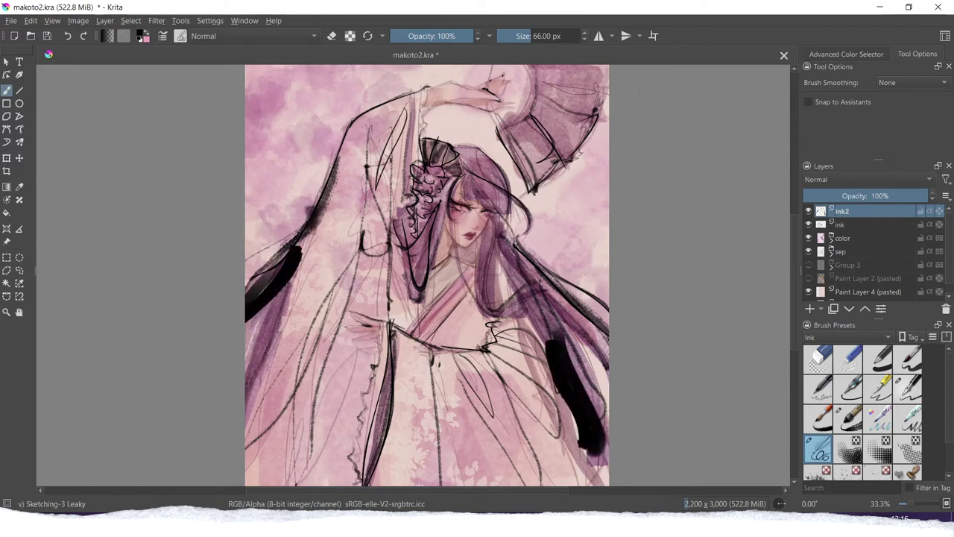
{"action": "key", "text": "ctrl+z"}
{"action": "mouse_move", "coordinate": [553, 343]}
{"action": "left_mouse_down"}
{"action": "mouse_move", "coordinate": [598, 455]}
{"action": "mouse_move", "coordinate": [534, 306]}
{"action": "left_mouse_up"}
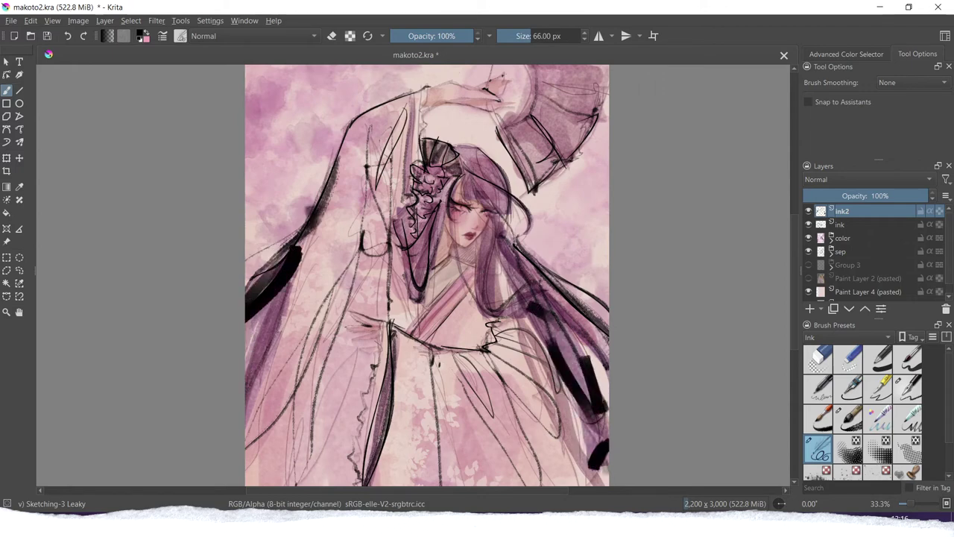
{"action": "key", "text": "ctrl+z"}
{"action": "key", "text": "ctrl+z"}
{"action": "key", "text": "ctrl+z"}
{"action": "key", "text": "ctrl+z"}
{"action": "key", "text": "ctrl+z"}
{"action": "key", "text": "ctrl+z"}
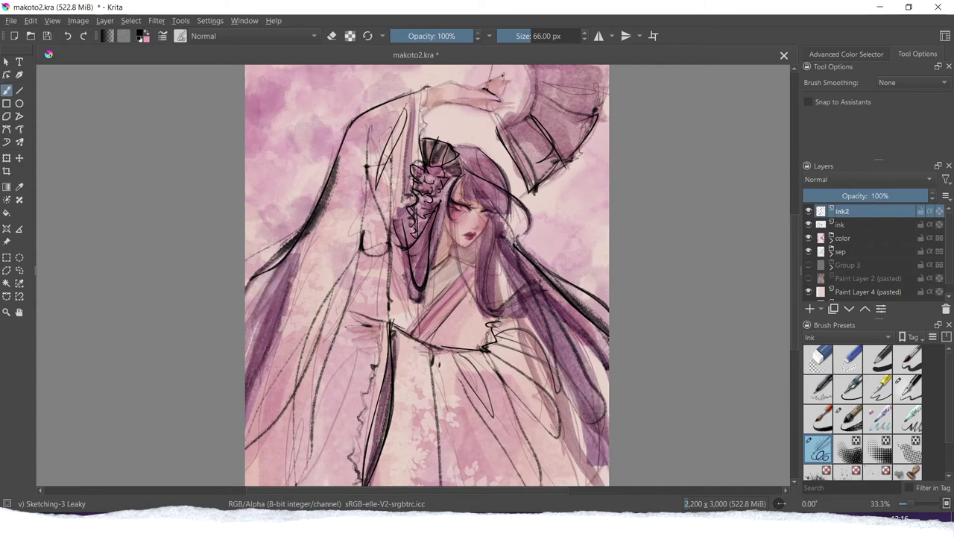
Test the Ink-8 Sumi-e brush on the hair behind the lowered sleeve, reduce it to 237.24 px, and undo the test strokes
{"action": "left_click", "coordinate": [849, 417]}
{"action": "left_click_drag", "start_coordinate": [548, 325], "coordinate": [600, 459]}
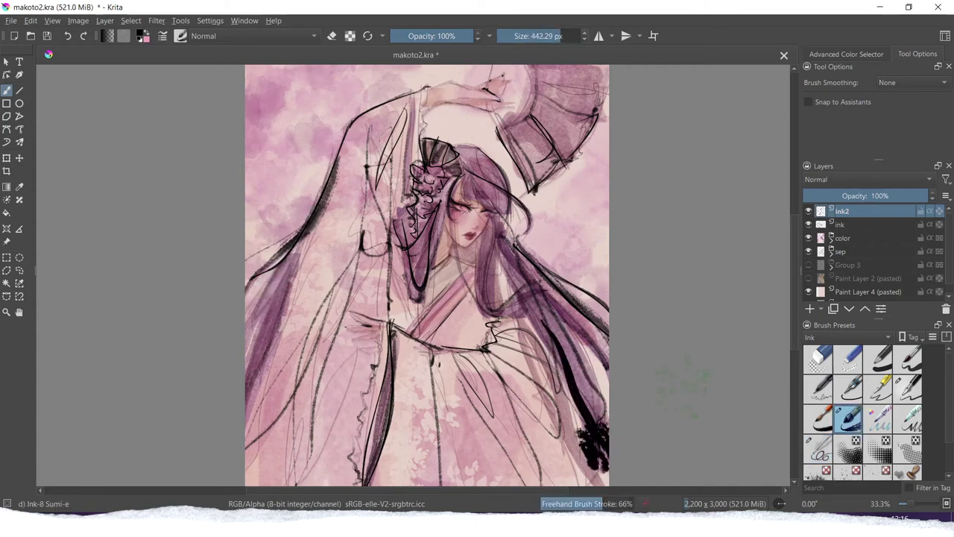
{"action": "key", "text": "ctrl+z"}
{"action": "left_click", "coordinate": [548, 36]}
{"action": "left_click_drag", "start_coordinate": [552, 311], "coordinate": [599, 423]}
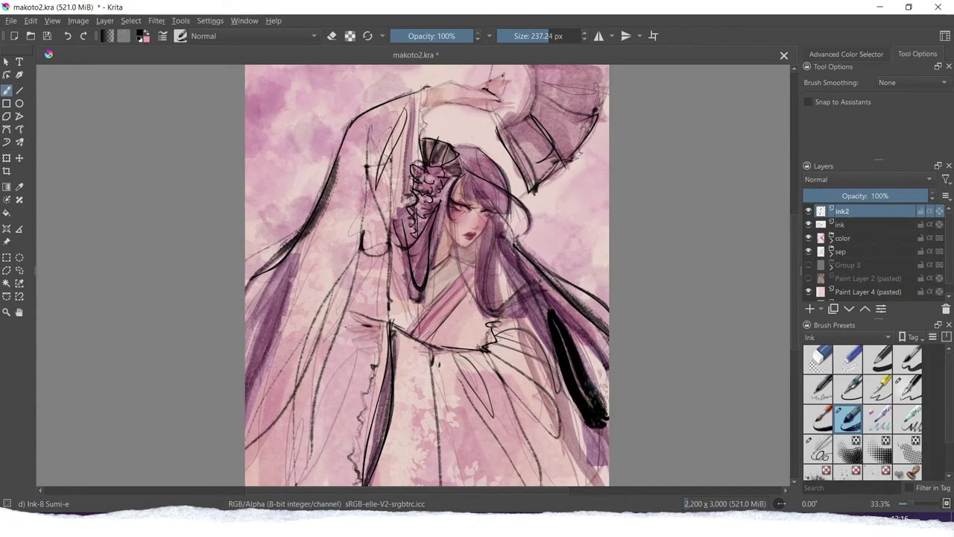
{"action": "key", "text": "ctrl+z"}
Ink thick black Sumi-e strokes through the trailing hair on both sides of the figure
{"action": "left_click_drag", "start_coordinate": [524, 319], "coordinate": [606, 467]}
{"action": "left_click_drag", "start_coordinate": [304, 260], "coordinate": [250, 443]}
{"action": "mouse_move", "coordinate": [284, 280]}
{"action": "left_mouse_down"}
{"action": "mouse_move", "coordinate": [250, 425]}
{"action": "mouse_move", "coordinate": [274, 320]}
{"action": "left_mouse_up"}
Ink the lowered sleeve's cuff and upper edge and a thick stroke beside the skirt's trim, redoing the sleeve edge once
{"action": "mouse_move", "coordinate": [489, 313]}
{"action": "left_mouse_down"}
{"action": "mouse_move", "coordinate": [468, 334]}
{"action": "mouse_move", "coordinate": [485, 354]}
{"action": "left_mouse_up"}
{"action": "left_click_drag", "start_coordinate": [477, 347], "coordinate": [410, 345]}
{"action": "key", "text": "ctrl+z"}
{"action": "left_click_drag", "start_coordinate": [486, 317], "coordinate": [438, 348]}
{"action": "left_click_drag", "start_coordinate": [399, 383], "coordinate": [375, 484]}
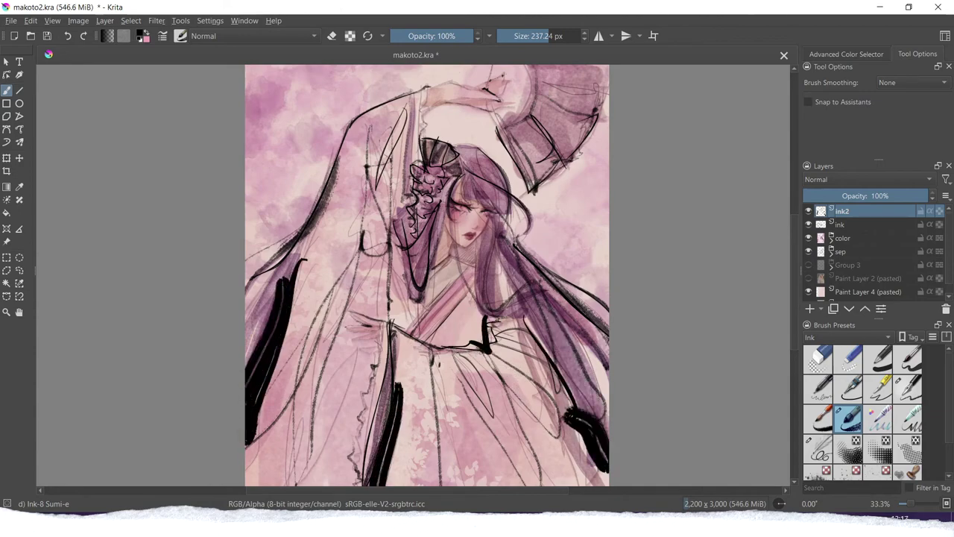
Ink sweeping Sumi-e strokes outward from the raised sleeve and the fan's tip, undoing extra strokes on the hanging sleeve
{"action": "left_click_drag", "start_coordinate": [795, 283], "coordinate": [794, 319]}
{"action": "scroll", "coordinate": [427, 276], "scroll_direction": "up", "scroll_amount": 4}
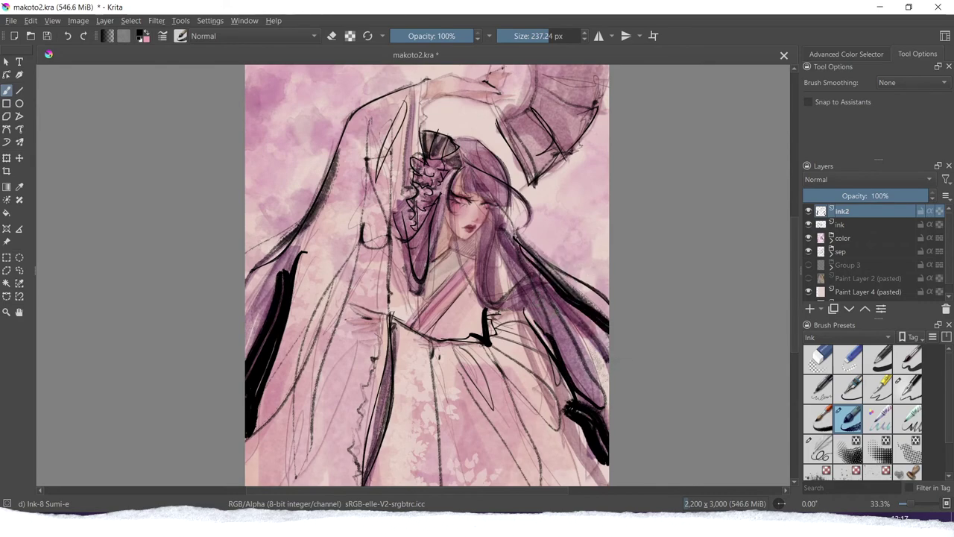
{"action": "left_click_drag", "start_coordinate": [332, 179], "coordinate": [245, 255]}
{"action": "left_click_drag", "start_coordinate": [532, 183], "coordinate": [608, 112]}
{"action": "scroll", "coordinate": [427, 276], "scroll_direction": "up", "scroll_amount": 2}
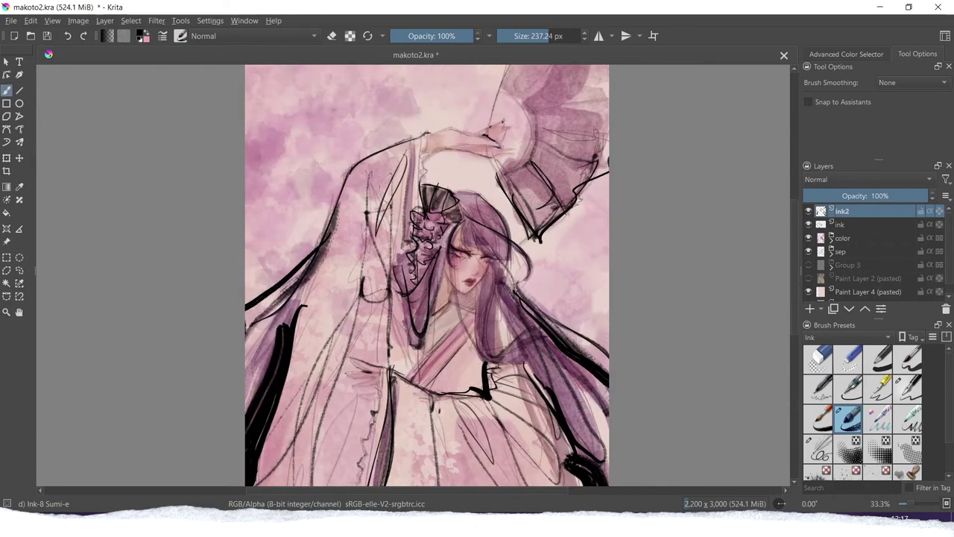
{"action": "left_click_drag", "start_coordinate": [298, 414], "coordinate": [255, 484]}
{"action": "left_click_drag", "start_coordinate": [796, 225], "coordinate": [796, 270]}
{"action": "mouse_move", "coordinate": [290, 359]}
{"action": "left_mouse_down"}
{"action": "mouse_move", "coordinate": [290, 451]}
{"action": "mouse_move", "coordinate": [352, 185]}
{"action": "left_mouse_up"}
{"action": "key", "text": "ctrl+z"}
{"action": "key", "text": "ctrl+z"}
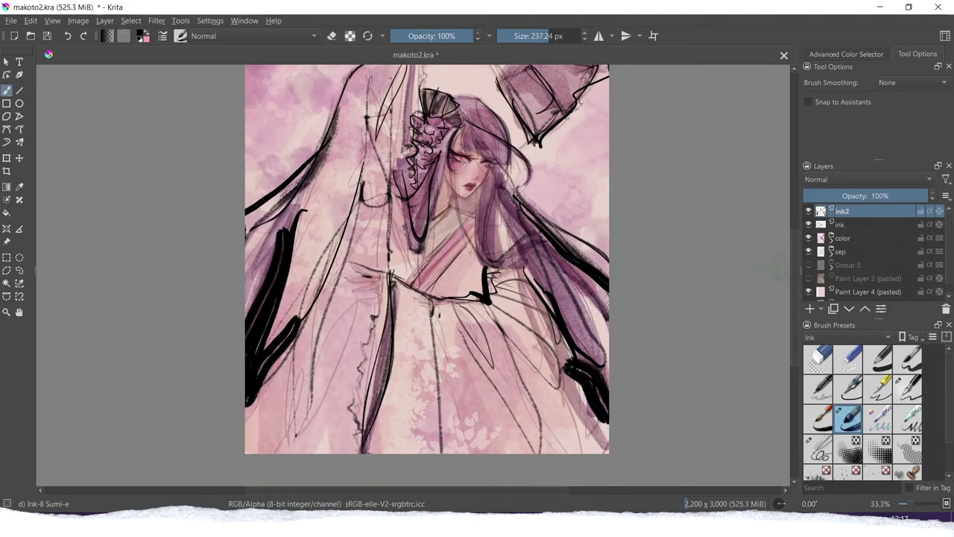
Use WaterC Spread WideArea from the watercolor brushes at 192.49 px to wash grey beside the black hair and lowered sleeve
{"action": "left_click", "coordinate": [829, 337]}
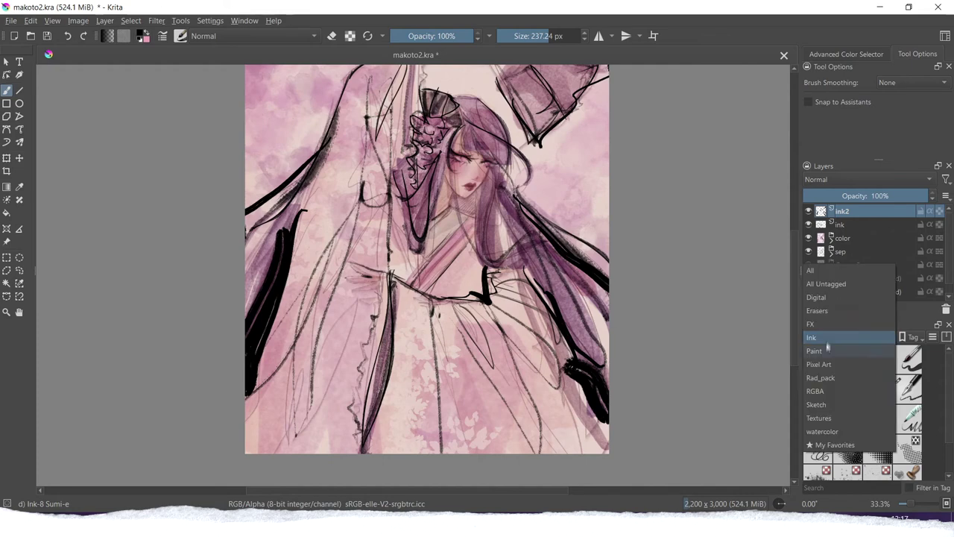
{"action": "left_click", "coordinate": [827, 432]}
{"action": "scroll", "coordinate": [865, 410], "scroll_direction": "down", "scroll_amount": 2}
{"action": "left_click", "coordinate": [878, 403]}
{"action": "left_click", "coordinate": [544, 36]}
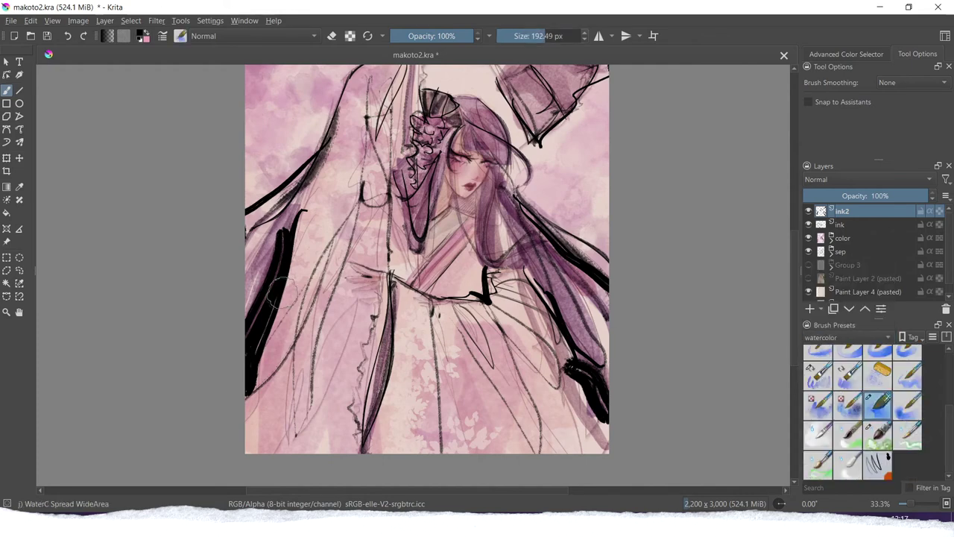
{"action": "mouse_move", "coordinate": [280, 307]}
{"action": "left_mouse_down"}
{"action": "mouse_move", "coordinate": [259, 403]}
{"action": "mouse_move", "coordinate": [267, 423]}
{"action": "left_mouse_up"}
{"action": "mouse_move", "coordinate": [547, 346]}
{"action": "left_mouse_down"}
{"action": "mouse_move", "coordinate": [553, 366]}
{"action": "mouse_move", "coordinate": [555, 338]}
{"action": "left_mouse_up"}
Add grey washes around the outer hair strands, undoing the washes that look wrong
{"action": "mouse_move", "coordinate": [601, 234]}
{"action": "left_mouse_down"}
{"action": "mouse_move", "coordinate": [593, 263]}
{"action": "mouse_move", "coordinate": [601, 270]}
{"action": "left_mouse_up"}
{"action": "key", "text": "ctrl+z"}
{"action": "left_click_drag", "start_coordinate": [600, 329], "coordinate": [559, 275]}
{"action": "key", "text": "ctrl+z"}
{"action": "mouse_move", "coordinate": [262, 190]}
{"action": "left_mouse_down"}
{"action": "mouse_move", "coordinate": [312, 153]}
{"action": "mouse_move", "coordinate": [263, 227]}
{"action": "left_mouse_up"}
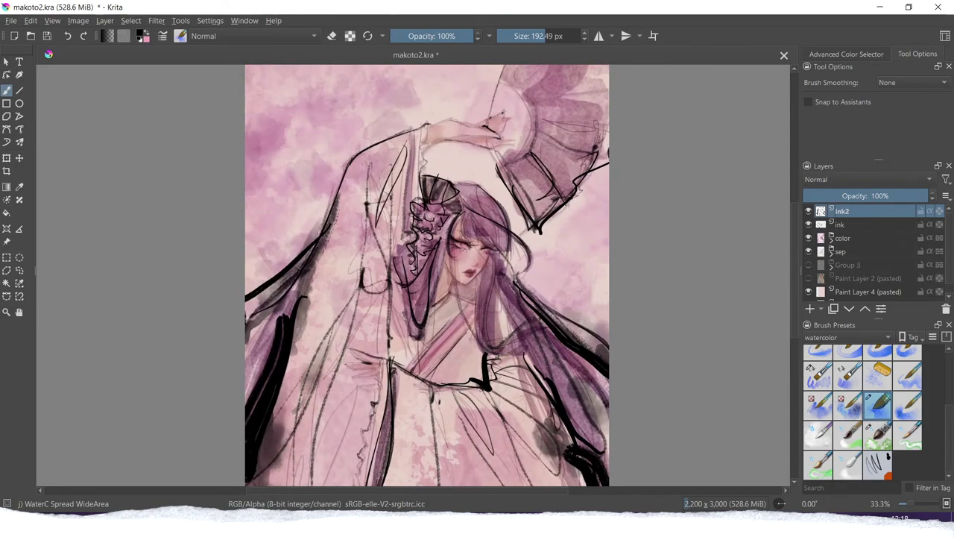
Shade the hair beside the face and the area around the flower ornaments with soft grey washes
{"action": "left_click_drag", "start_coordinate": [513, 272], "coordinate": [503, 218]}
{"action": "left_click_drag", "start_coordinate": [404, 238], "coordinate": [399, 298]}
{"action": "left_click_drag", "start_coordinate": [403, 241], "coordinate": [410, 194]}
{"action": "left_click_drag", "start_coordinate": [411, 193], "coordinate": [422, 195]}
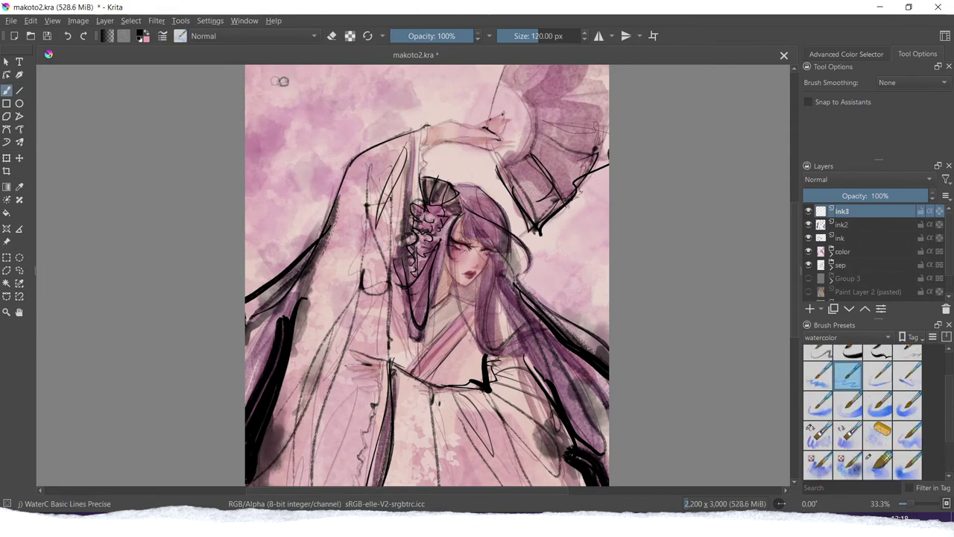
Sketch hanging blossom vines beside the raised sleeve on layer ink3 with the 120 px WaterC Basic Lines Precise brush
{"action": "left_click_drag", "start_coordinate": [281, 80], "coordinate": [261, 93]}
{"action": "mouse_move", "coordinate": [284, 146]}
{"action": "left_mouse_down"}
{"action": "mouse_move", "coordinate": [295, 145]}
{"action": "mouse_move", "coordinate": [305, 186]}
{"action": "mouse_move", "coordinate": [298, 235]}
{"action": "mouse_move", "coordinate": [324, 336]}
{"action": "left_mouse_up"}
{"action": "mouse_move", "coordinate": [362, 75]}
{"action": "left_mouse_down"}
{"action": "mouse_move", "coordinate": [332, 79]}
{"action": "mouse_move", "coordinate": [380, 86]}
{"action": "mouse_move", "coordinate": [365, 119]}
{"action": "mouse_move", "coordinate": [381, 143]}
{"action": "left_mouse_up"}
{"action": "left_click_drag", "start_coordinate": [322, 79], "coordinate": [328, 144]}
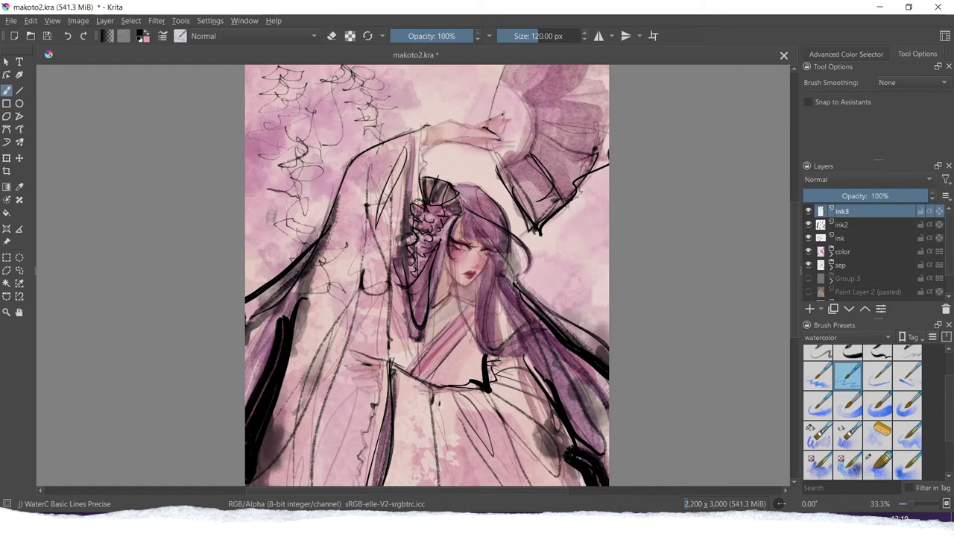
{"action": "left_click_drag", "start_coordinate": [257, 225], "coordinate": [279, 265]}
Sketch more blossom vines in the background below the fan, beside it, and above the raised hand
{"action": "left_click_drag", "start_coordinate": [578, 205], "coordinate": [581, 253]}
{"action": "left_click_drag", "start_coordinate": [605, 258], "coordinate": [594, 316]}
{"action": "left_click_drag", "start_coordinate": [573, 209], "coordinate": [600, 313]}
{"action": "left_click_drag", "start_coordinate": [552, 238], "coordinate": [547, 301]}
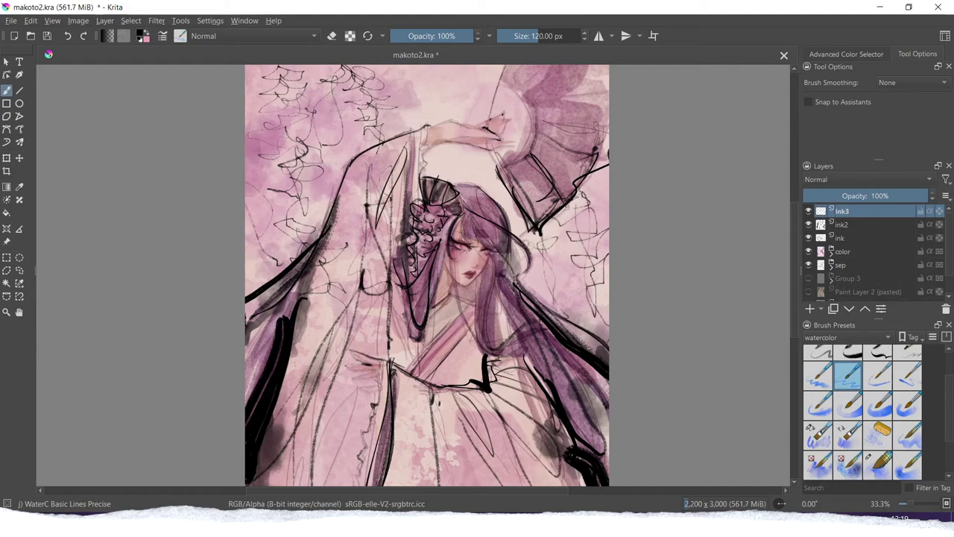
{"action": "left_click_drag", "start_coordinate": [533, 257], "coordinate": [566, 313]}
{"action": "left_click_drag", "start_coordinate": [596, 171], "coordinate": [608, 203]}
{"action": "left_click_drag", "start_coordinate": [439, 71], "coordinate": [488, 121]}
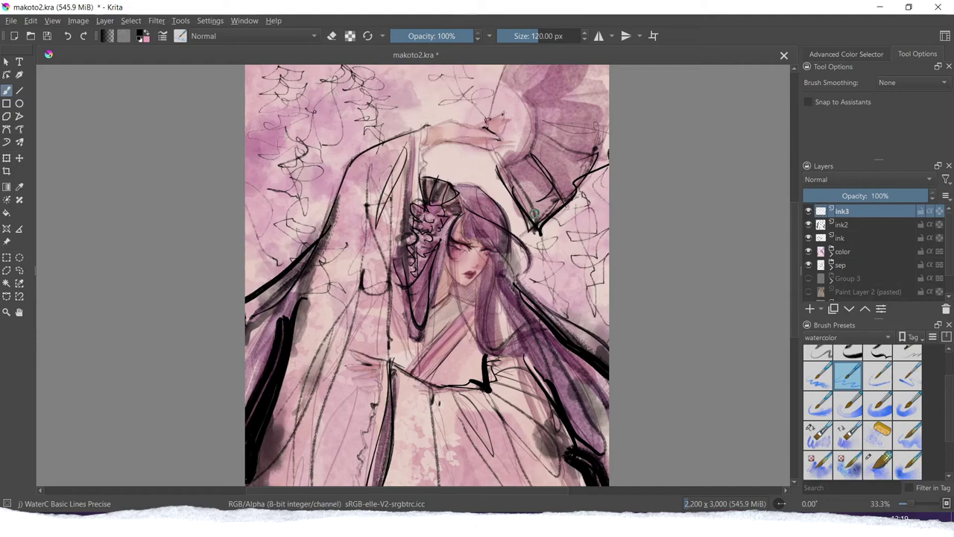
Thicken the blossom vines above and beside the raised sleeve with the WaterC Basic Lines-Wet brush
{"action": "scroll", "coordinate": [795, 264], "scroll_direction": "down", "scroll_amount": 2}
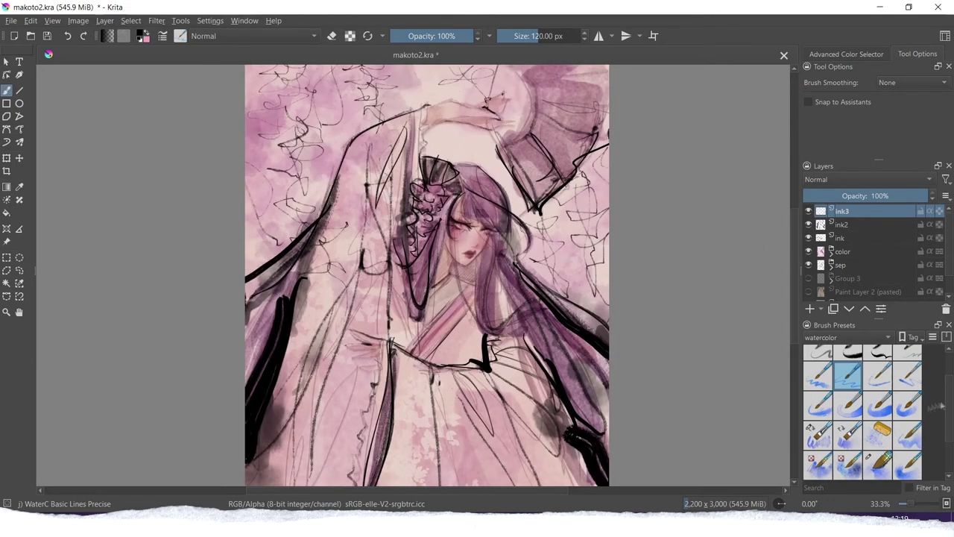
{"action": "scroll", "coordinate": [938, 407], "scroll_direction": "up", "scroll_amount": 1}
{"action": "mouse_move", "coordinate": [952, 390]}
{"action": "left_mouse_down"}
{"action": "mouse_move", "coordinate": [950, 436]}
{"action": "mouse_move", "coordinate": [949, 383]}
{"action": "left_mouse_up"}
{"action": "left_click", "coordinate": [906, 417]}
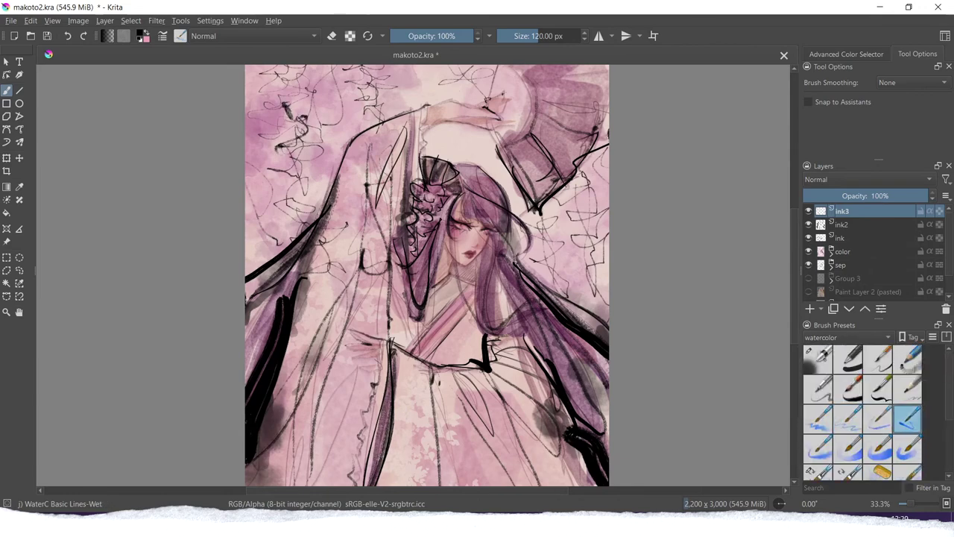
{"action": "left_click_drag", "start_coordinate": [261, 73], "coordinate": [273, 98]}
{"action": "left_click_drag", "start_coordinate": [286, 147], "coordinate": [306, 225]}
{"action": "left_click_drag", "start_coordinate": [249, 185], "coordinate": [264, 228]}
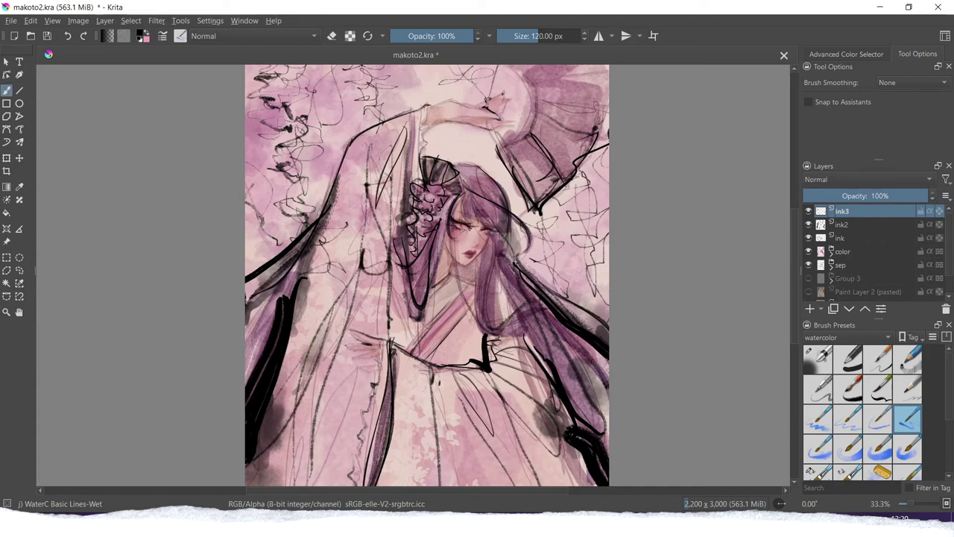
{"action": "left_click_drag", "start_coordinate": [362, 72], "coordinate": [383, 124]}
Enlarge the brush to 329.20 px and add heavy ink blots to the vines below the fan and in the upper-left background
{"action": "left_click", "coordinate": [554, 36]}
{"action": "left_click_drag", "start_coordinate": [564, 206], "coordinate": [599, 304]}
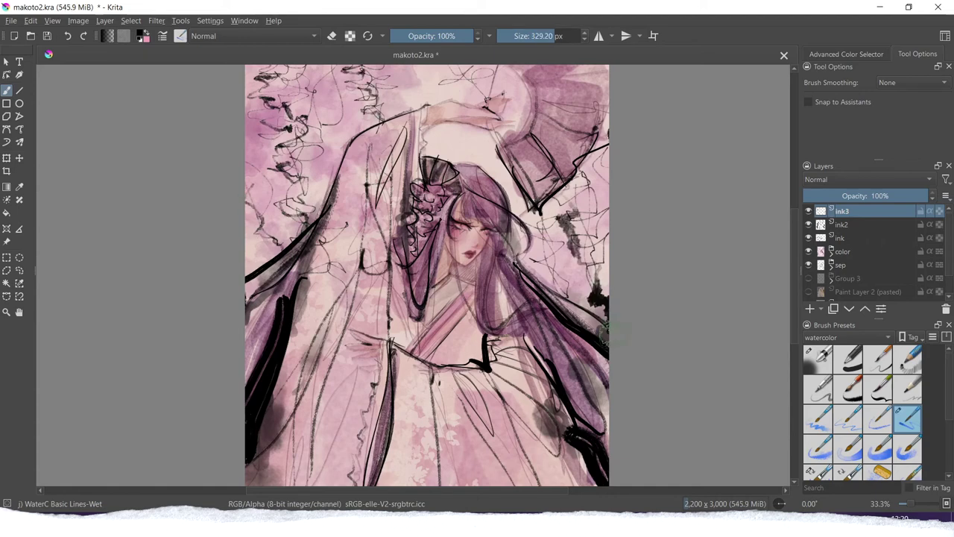
{"action": "left_click_drag", "start_coordinate": [253, 71], "coordinate": [283, 179]}
Compare the picture with layers ink3 and ink2 hidden and shown
{"action": "left_click", "coordinate": [807, 211]}
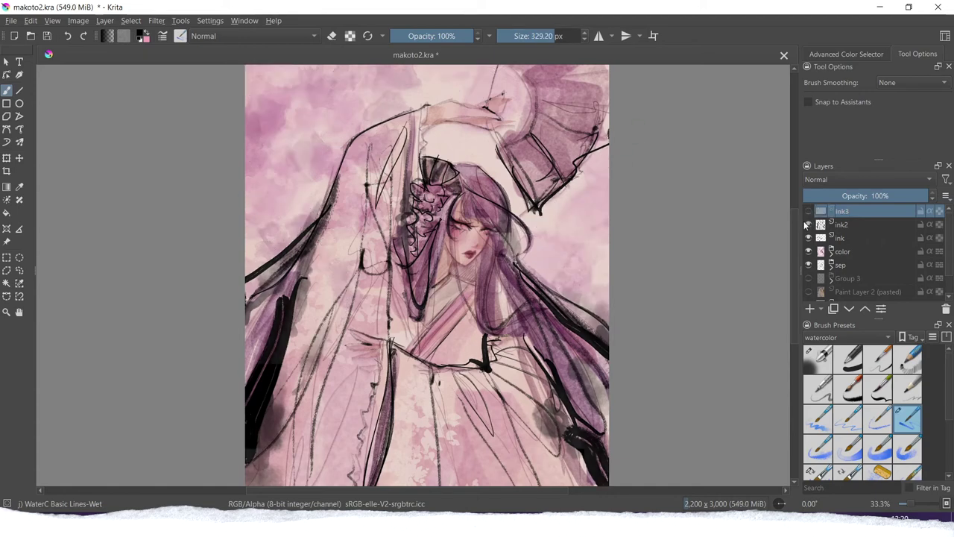
{"action": "left_click", "coordinate": [808, 224]}
{"action": "left_click", "coordinate": [807, 224]}
{"action": "left_click", "coordinate": [808, 211]}
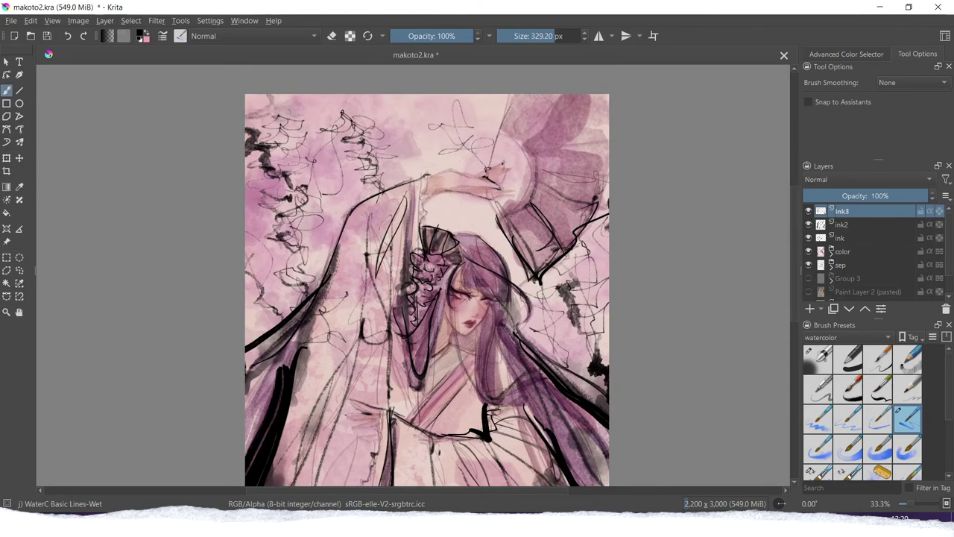
Add grey and black blots along the vines on both sides of the figure, and compare with ink3 hidden and shown
{"action": "left_click_drag", "start_coordinate": [907, 507], "coordinate": [904, 507]}
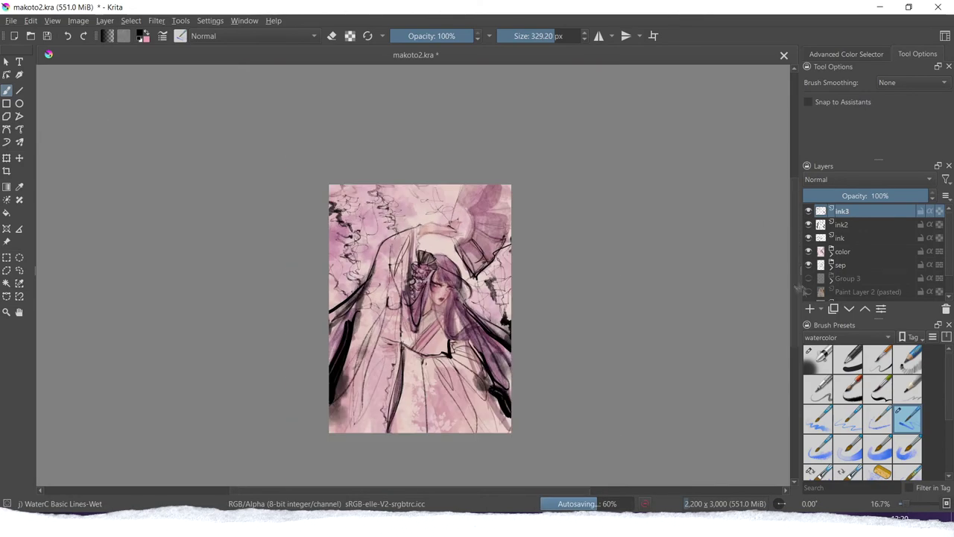
{"action": "left_click_drag", "start_coordinate": [795, 290], "coordinate": [795, 303]}
{"action": "left_click_drag", "start_coordinate": [906, 507], "coordinate": [908, 507]}
{"action": "mouse_move", "coordinate": [296, 179]}
{"action": "left_mouse_down"}
{"action": "mouse_move", "coordinate": [307, 205]}
{"action": "mouse_move", "coordinate": [308, 193]}
{"action": "left_mouse_up"}
{"action": "left_click_drag", "start_coordinate": [319, 169], "coordinate": [337, 185]}
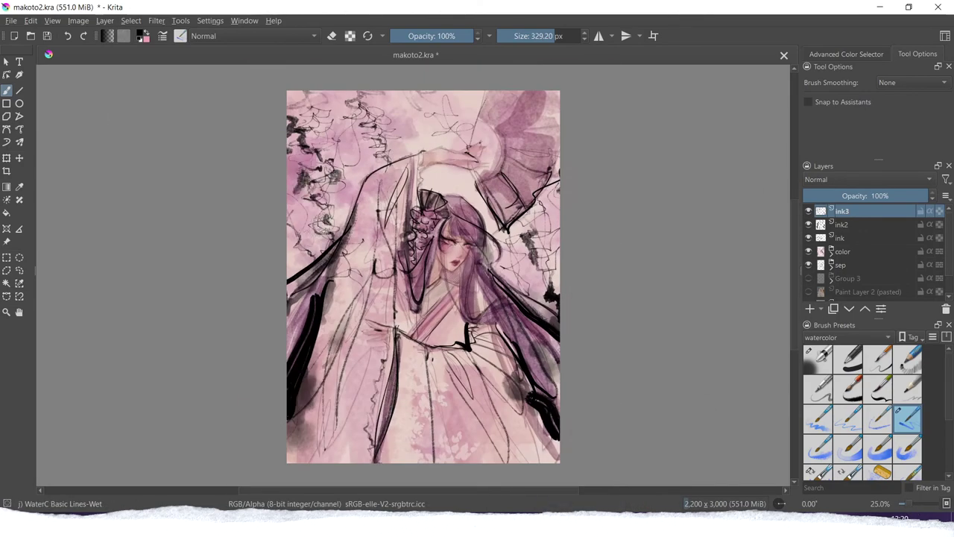
{"action": "left_click_drag", "start_coordinate": [289, 231], "coordinate": [299, 245]}
{"action": "mouse_move", "coordinate": [353, 108]}
{"action": "left_mouse_down"}
{"action": "mouse_move", "coordinate": [339, 121]}
{"action": "mouse_move", "coordinate": [375, 152]}
{"action": "left_mouse_up"}
{"action": "left_click_drag", "start_coordinate": [532, 209], "coordinate": [542, 223]}
{"action": "left_click_drag", "start_coordinate": [498, 96], "coordinate": [517, 119]}
{"action": "left_click_drag", "start_coordinate": [531, 106], "coordinate": [543, 169]}
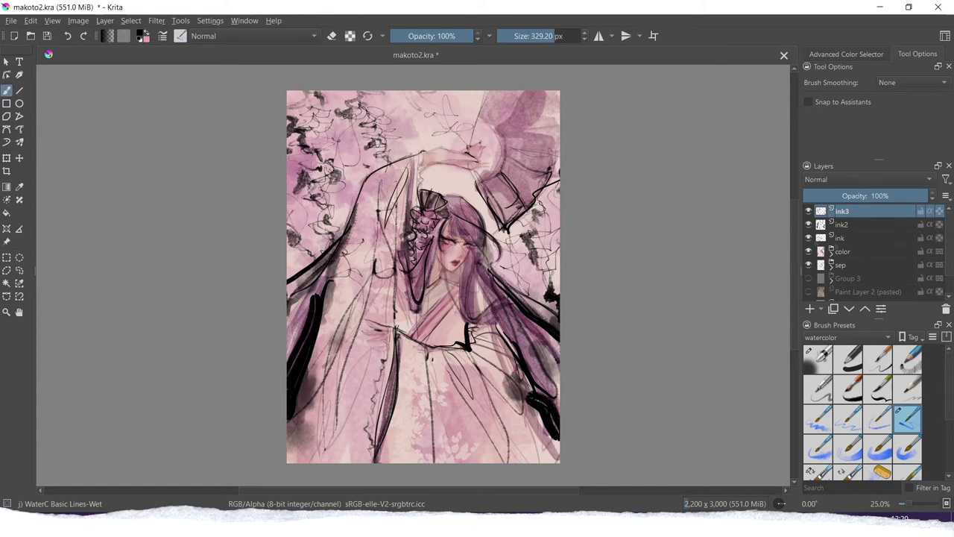
{"action": "left_click", "coordinate": [808, 213]}
{"action": "left_click", "coordinate": [808, 213]}
Soften the ink blots along the vines on both sides of the figure with the Blender Blur brush at 432.01 px
{"action": "scroll", "coordinate": [937, 380], "scroll_direction": "down", "scroll_amount": 5}
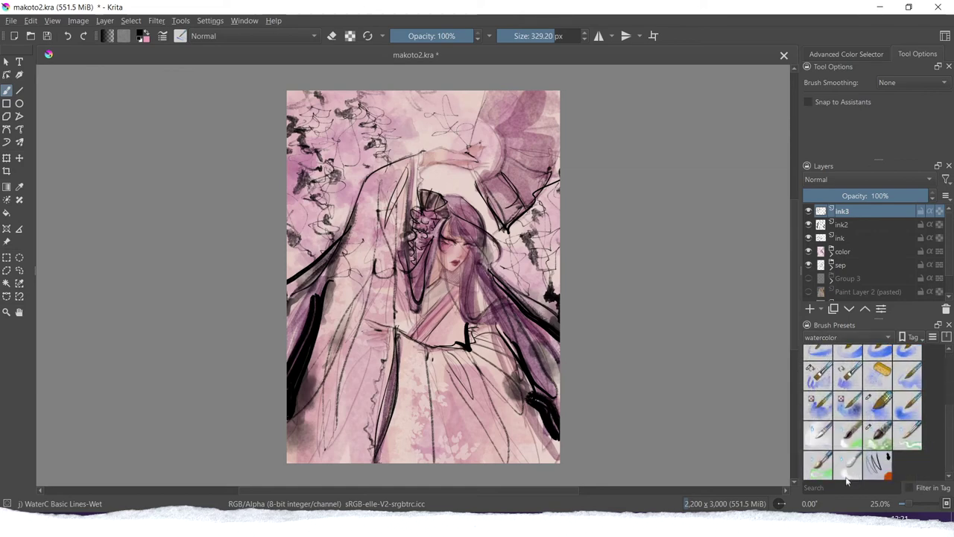
{"action": "left_click", "coordinate": [818, 439]}
{"action": "left_click", "coordinate": [846, 470]}
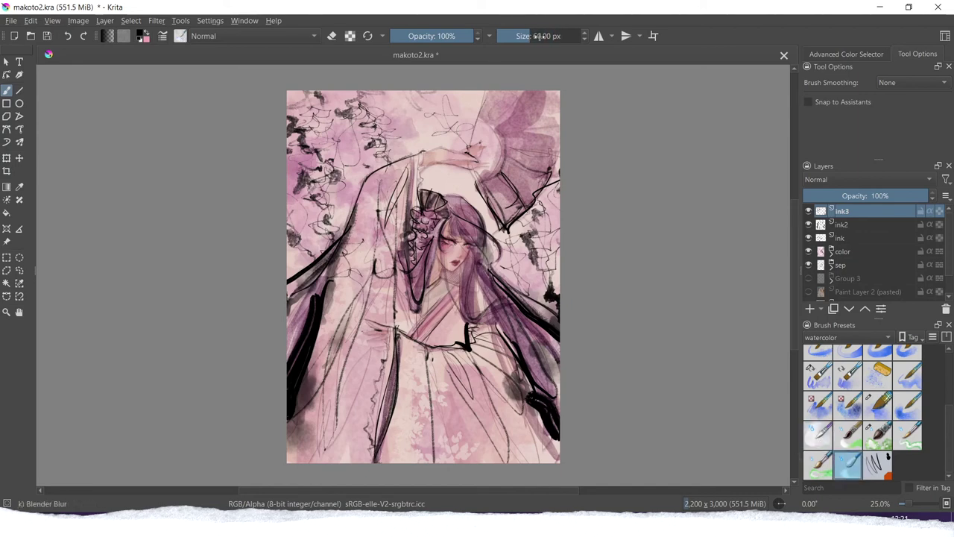
{"action": "left_click_drag", "start_coordinate": [540, 35], "coordinate": [565, 36]}
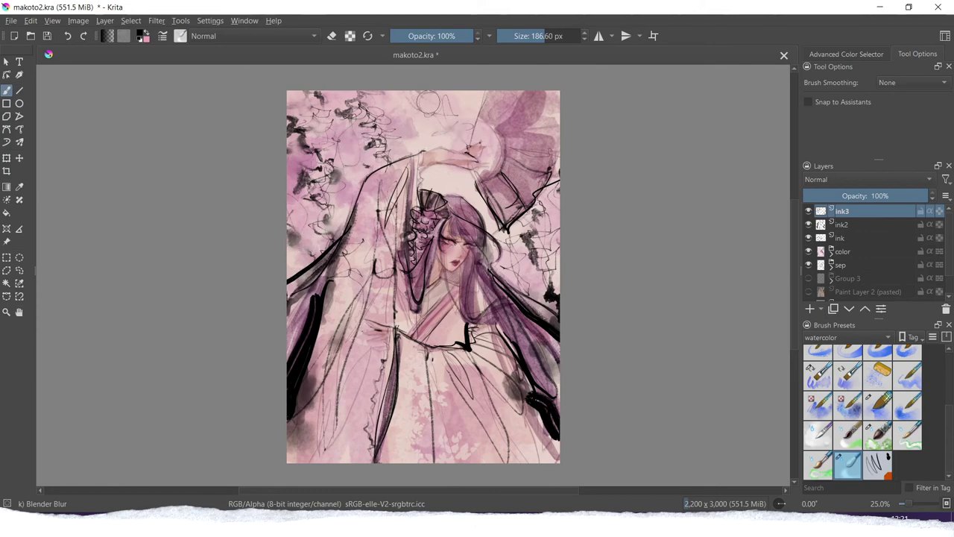
{"action": "left_click", "coordinate": [560, 39]}
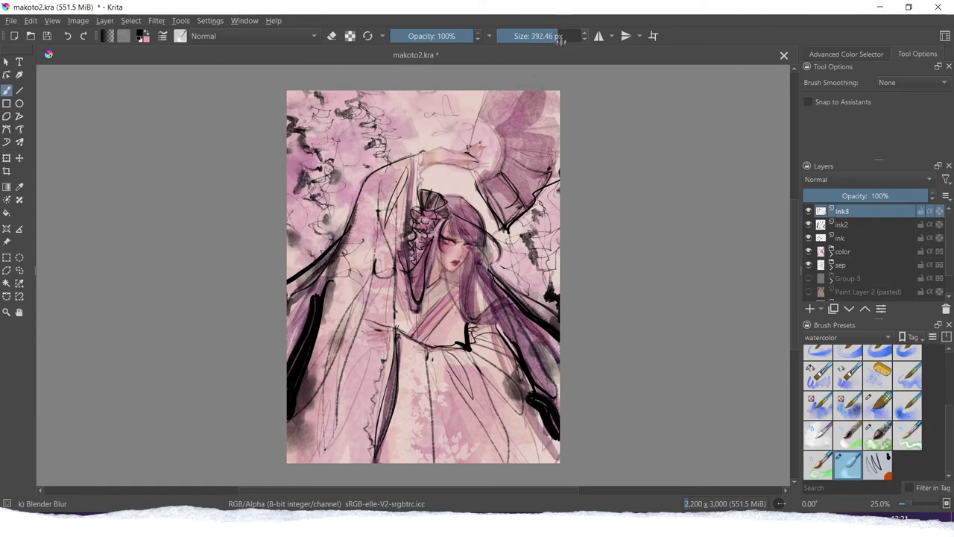
{"action": "mouse_move", "coordinate": [546, 221]}
{"action": "left_mouse_down"}
{"action": "mouse_move", "coordinate": [536, 266]}
{"action": "mouse_move", "coordinate": [527, 254]}
{"action": "mouse_move", "coordinate": [530, 287]}
{"action": "mouse_move", "coordinate": [525, 250]}
{"action": "left_mouse_up"}
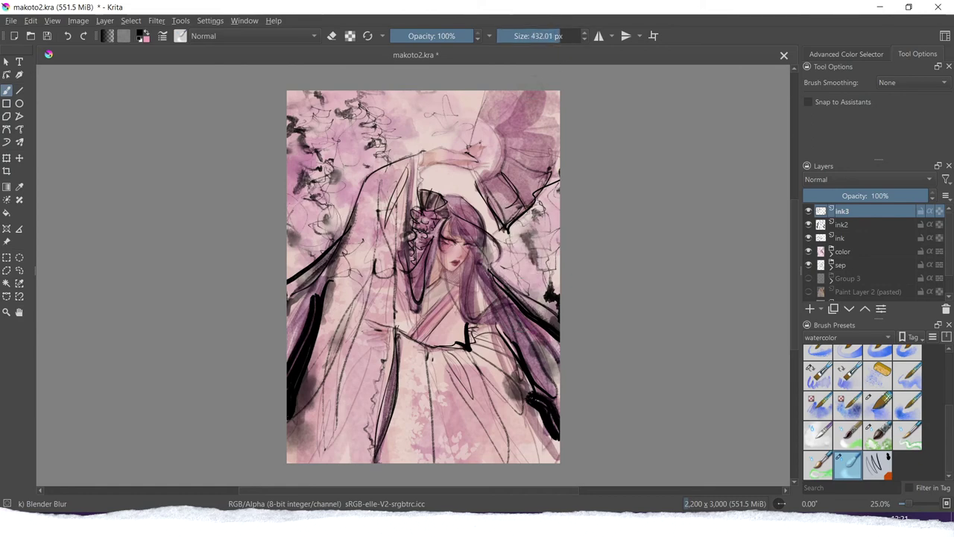
{"action": "mouse_move", "coordinate": [522, 296]}
{"action": "left_mouse_down"}
{"action": "mouse_move", "coordinate": [572, 267]}
{"action": "mouse_move", "coordinate": [579, 195]}
{"action": "left_mouse_up"}
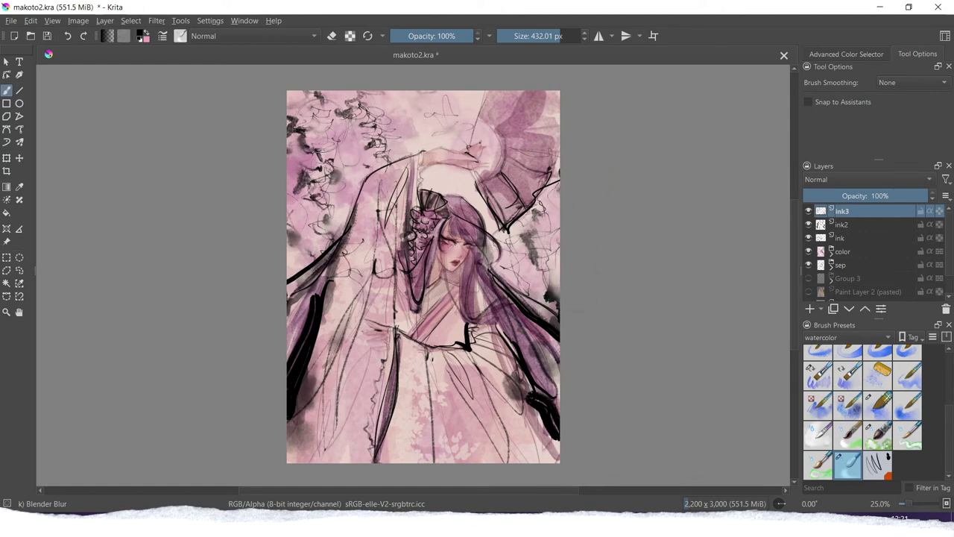
{"action": "mouse_move", "coordinate": [309, 105]}
{"action": "left_mouse_down"}
{"action": "mouse_move", "coordinate": [307, 133]}
{"action": "mouse_move", "coordinate": [351, 138]}
{"action": "left_mouse_up"}
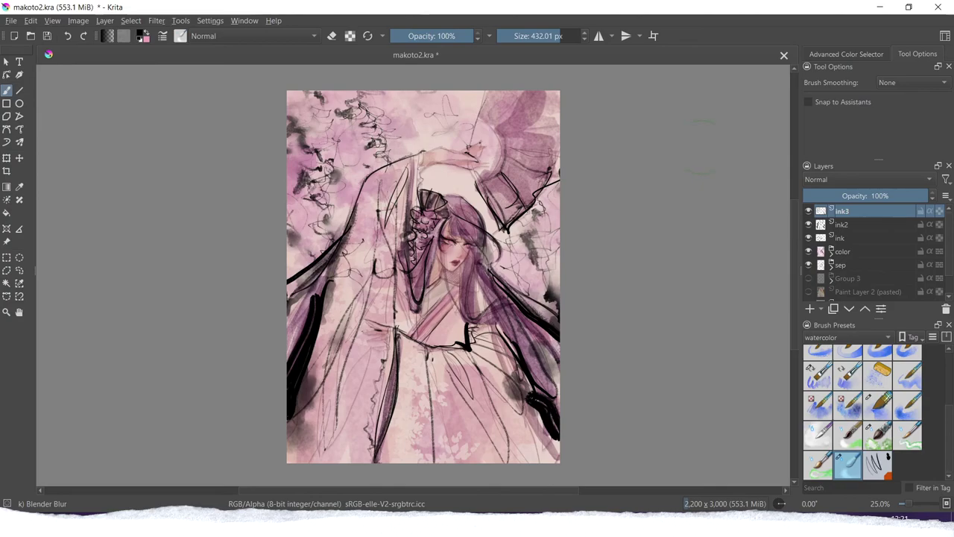
Blur the edge of the heavy black sleeve stroke on layer ink2, and make layer ink active
{"action": "left_click_drag", "start_coordinate": [908, 506], "coordinate": [912, 507]}
{"action": "left_click_drag", "start_coordinate": [792, 298], "coordinate": [796, 319]}
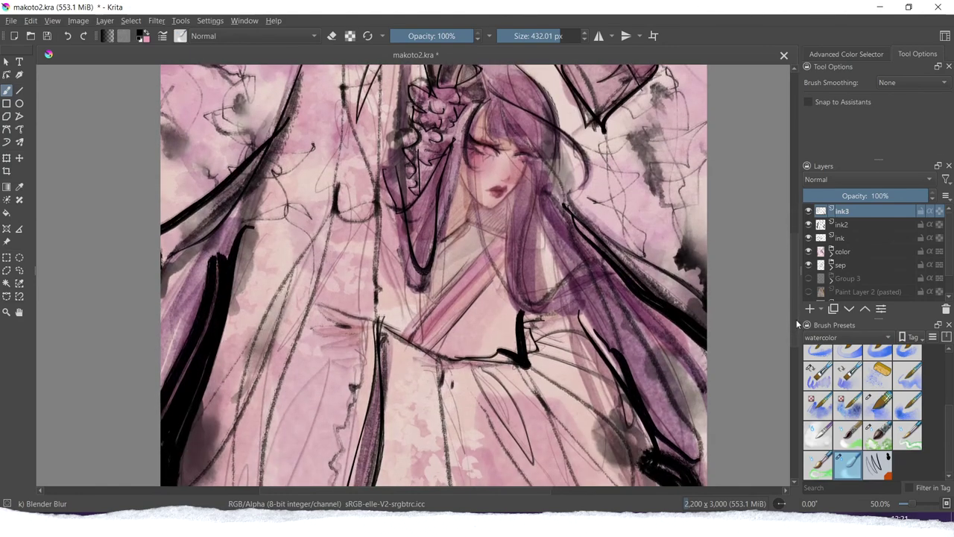
{"action": "left_click", "coordinate": [850, 225]}
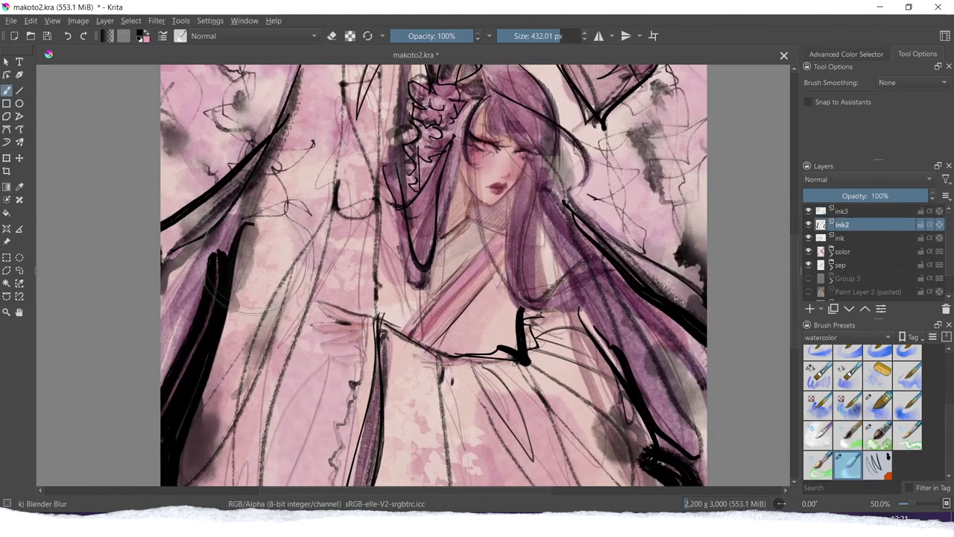
{"action": "left_click_drag", "start_coordinate": [255, 276], "coordinate": [257, 272]}
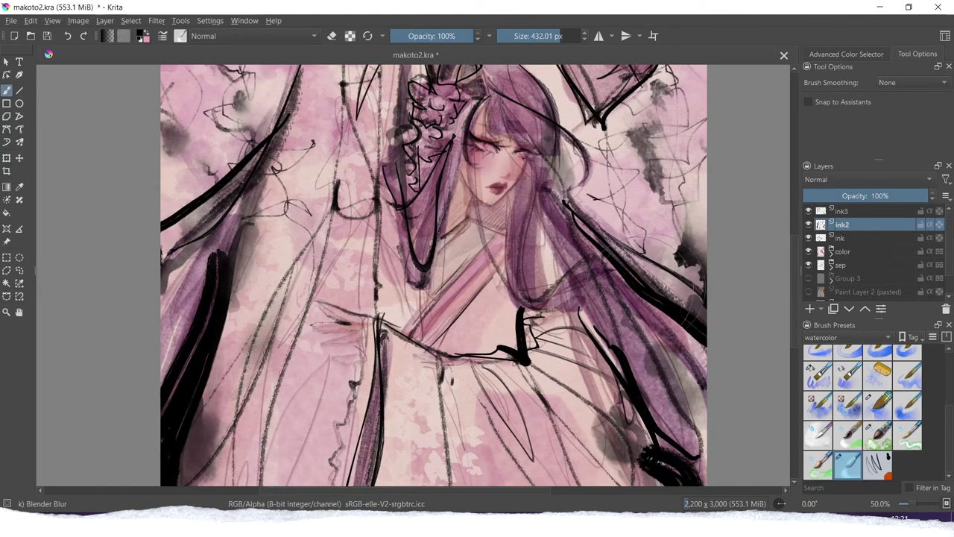
{"action": "left_click", "coordinate": [841, 238]}
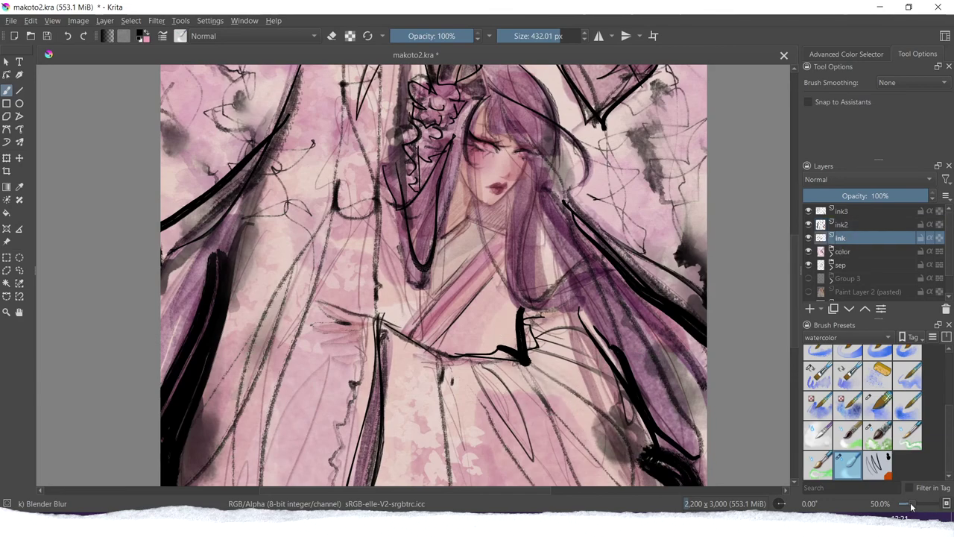
{"action": "scroll", "coordinate": [911, 507], "scroll_direction": "down", "scroll_amount": 1}
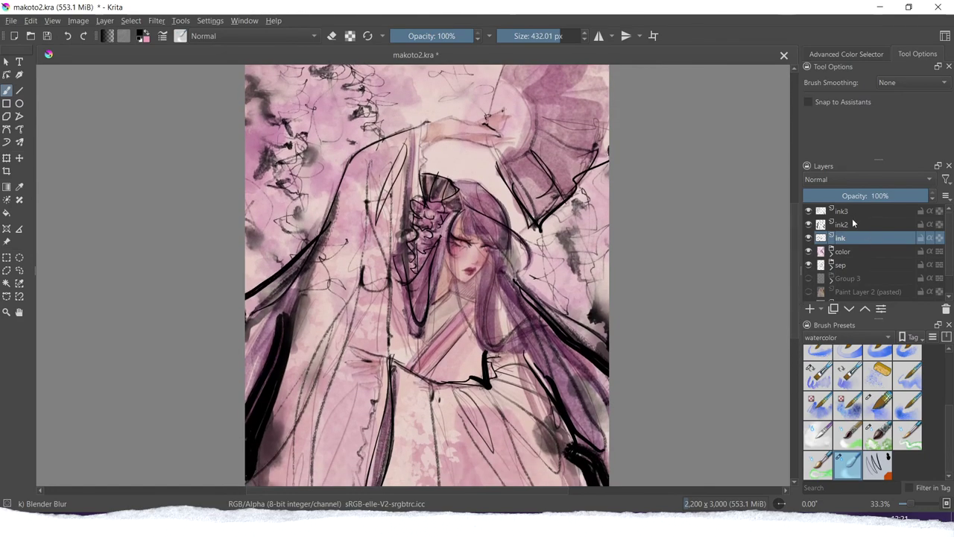
Select layer ink3 and compare the picture with it hidden and shown
{"action": "left_click", "coordinate": [855, 211]}
{"action": "left_click", "coordinate": [808, 214]}
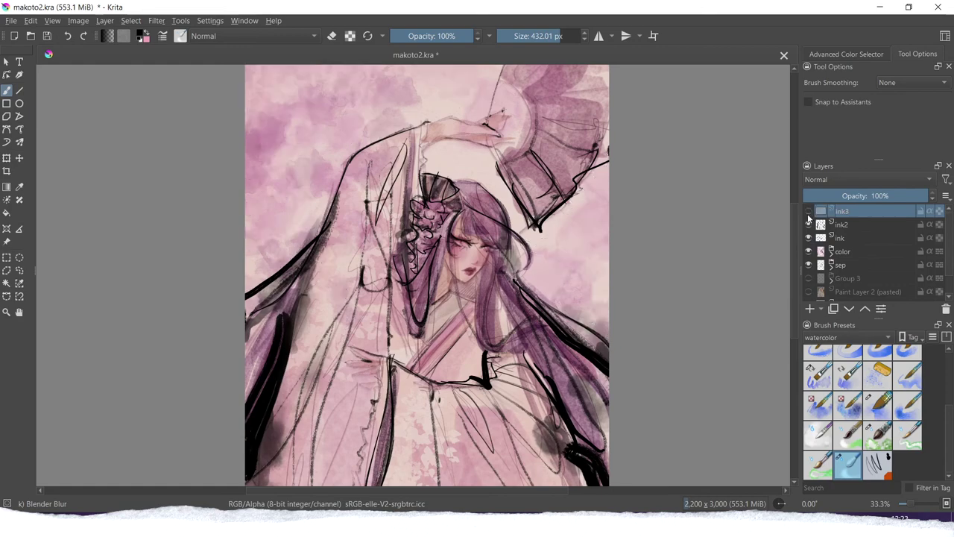
{"action": "left_click", "coordinate": [808, 213]}
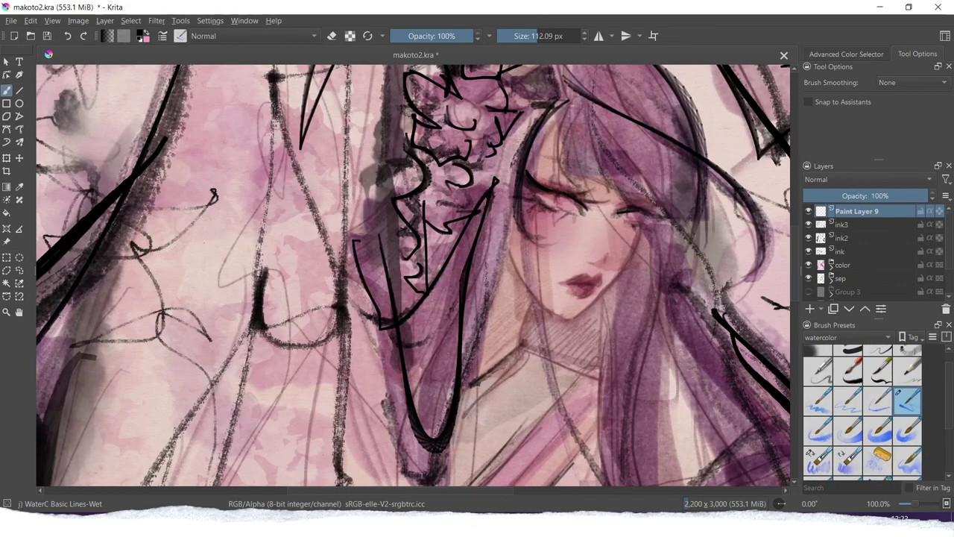
Ink fine lines over the face, hair and kimono collar on Paint Layer 9 with the WaterC Basic Lines-Wet brush at 112.09 px
{"action": "key", "text": "minus"}
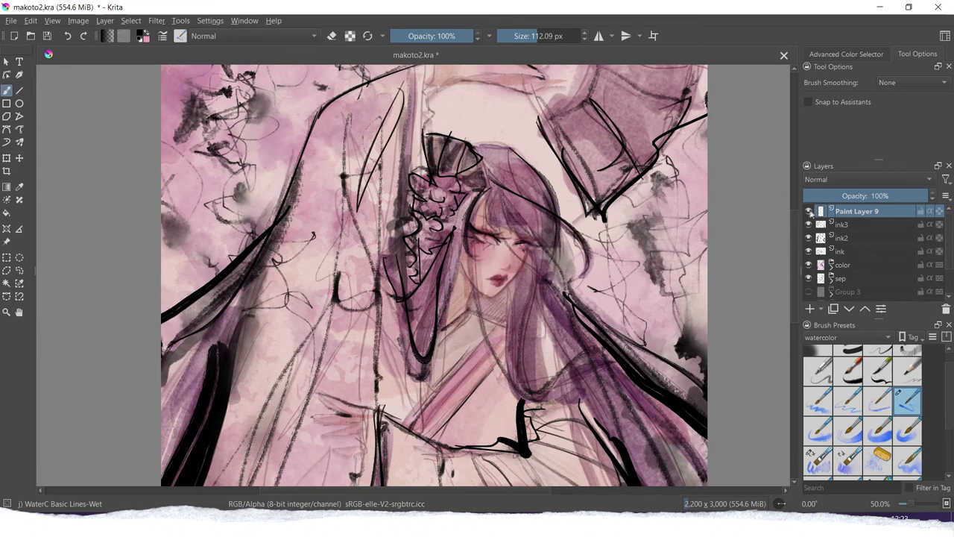
{"action": "key", "text": "plus"}
{"action": "key", "text": "plus"}
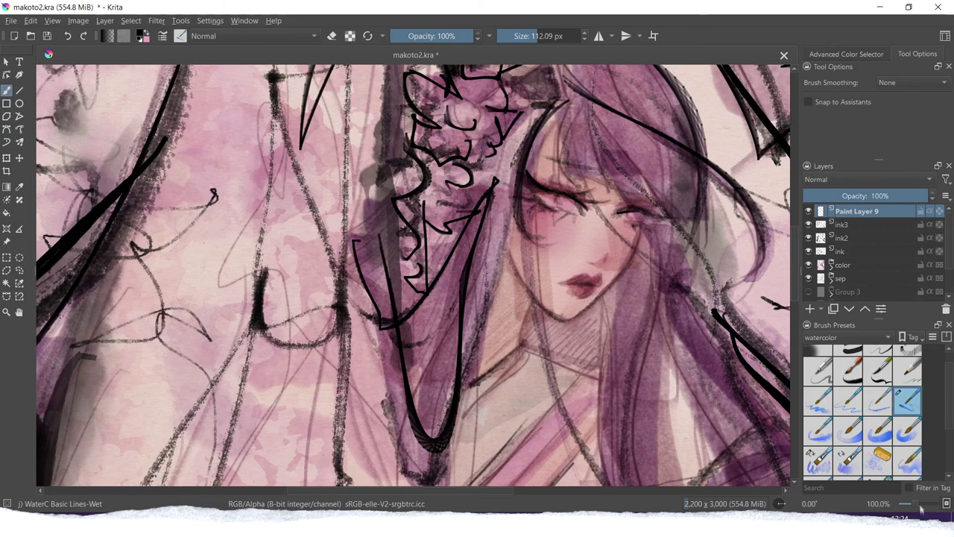
{"action": "left_click_drag", "start_coordinate": [918, 506], "coordinate": [911, 507]}
{"action": "left_click_drag", "start_coordinate": [795, 280], "coordinate": [795, 291]}
{"action": "left_click_drag", "start_coordinate": [909, 504], "coordinate": [915, 505]}
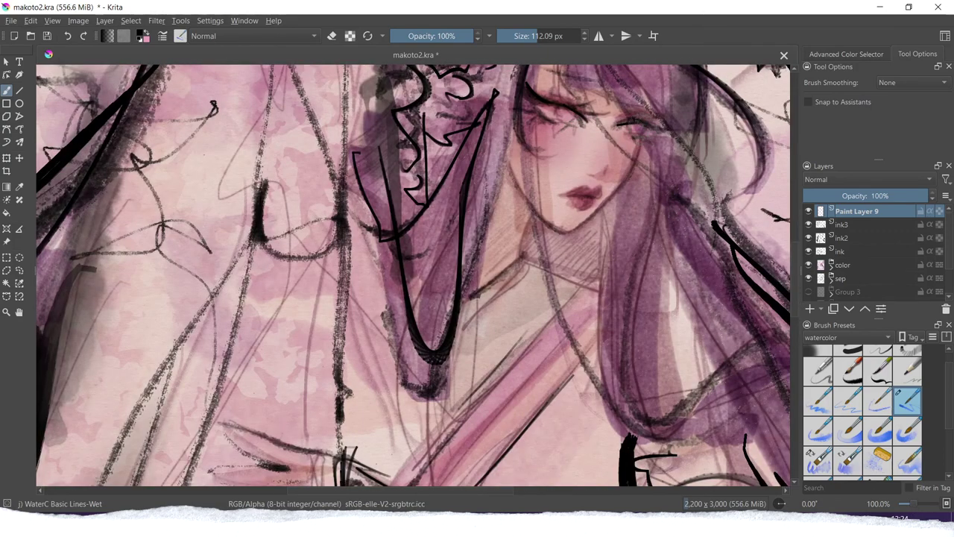
Enlarge the brush to 186.60 px and ink the flowers and small fan of the hair ornament on Paint Layer 9
{"action": "key", "text": "minus"}
{"action": "key", "text": "minus"}
{"action": "key", "text": "minus"}
{"action": "key", "text": "bracketright"}
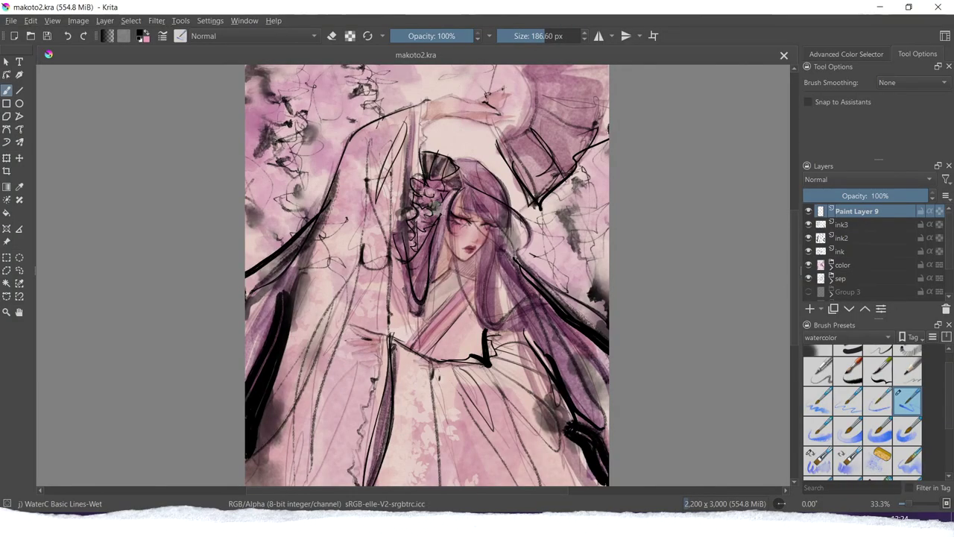
{"action": "left_click_drag", "start_coordinate": [421, 231], "coordinate": [414, 261]}
{"action": "left_click_drag", "start_coordinate": [450, 191], "coordinate": [429, 228]}
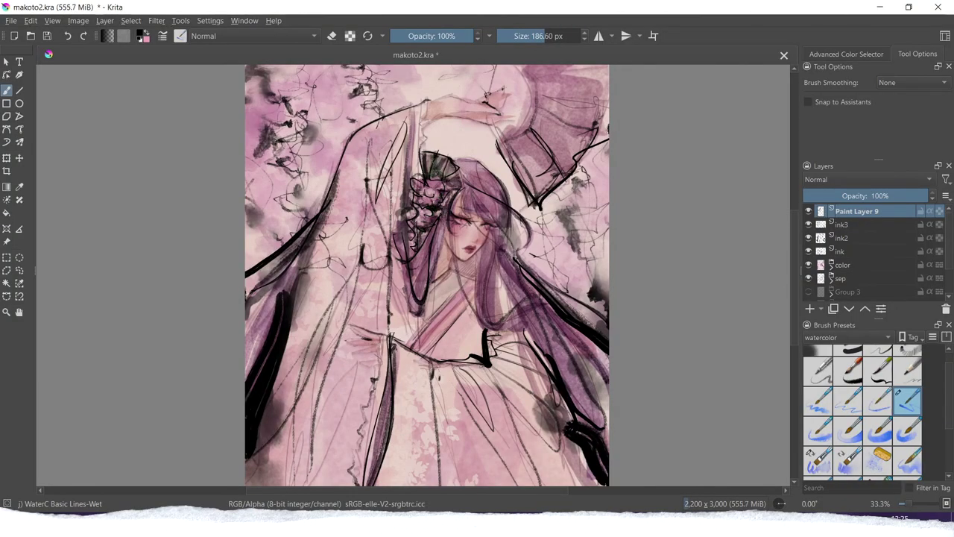
{"action": "left_click_drag", "start_coordinate": [439, 171], "coordinate": [456, 179]}
Try long ink strokes over the crown and front of the hair, and undo them
{"action": "left_click_drag", "start_coordinate": [470, 159], "coordinate": [481, 210]}
{"action": "key", "text": "ctrl+z"}
{"action": "mouse_move", "coordinate": [465, 164]}
{"action": "left_mouse_down"}
{"action": "mouse_move", "coordinate": [480, 216]}
{"action": "mouse_move", "coordinate": [506, 235]}
{"action": "left_mouse_up"}
{"action": "key", "text": "ctrl+z"}
{"action": "left_click_drag", "start_coordinate": [909, 504], "coordinate": [913, 504]}
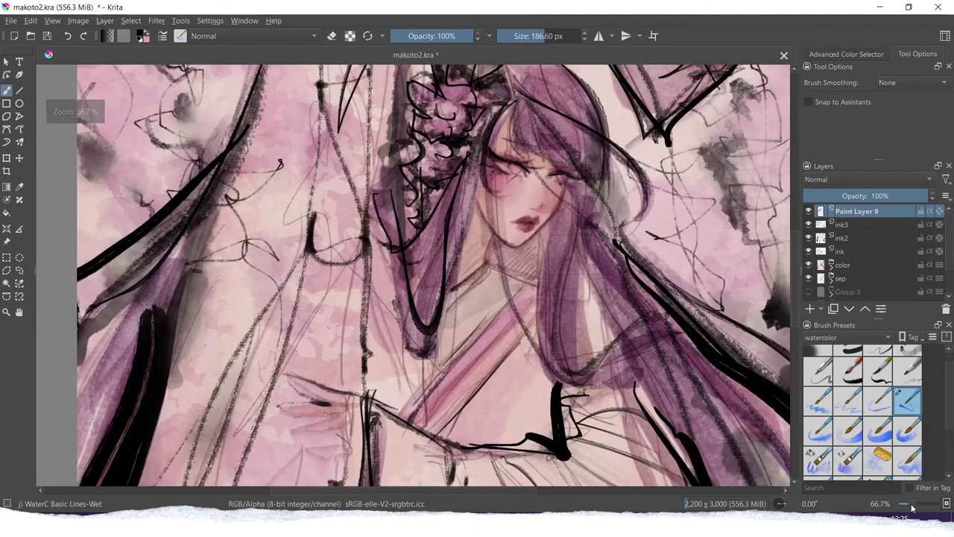
{"action": "key", "text": "ctrl+z"}
{"action": "key", "text": "ctrl+z"}
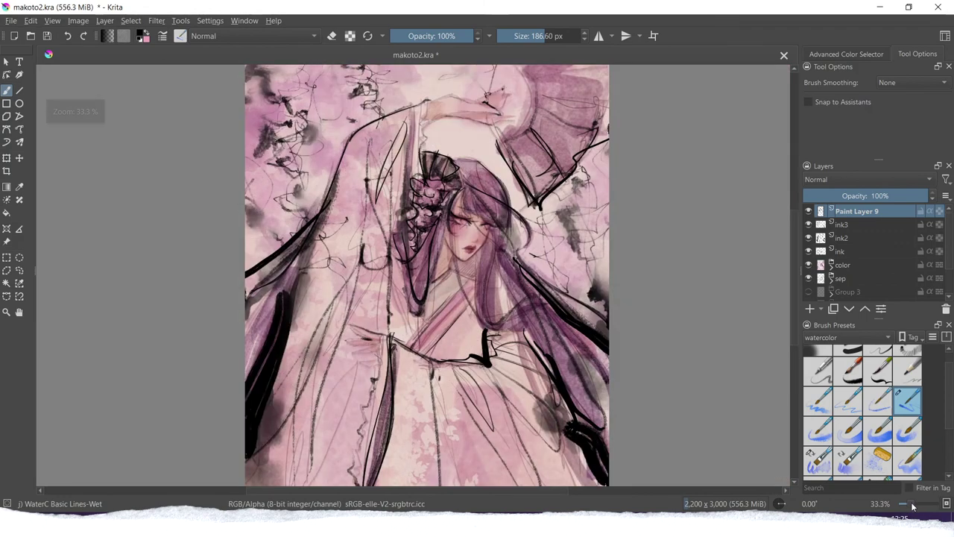
{"action": "left_click", "coordinate": [912, 504]}
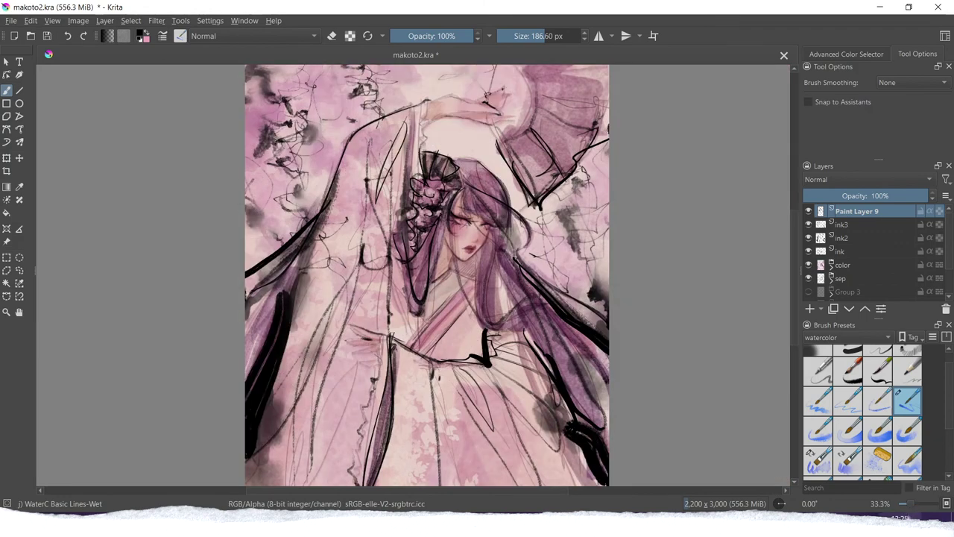